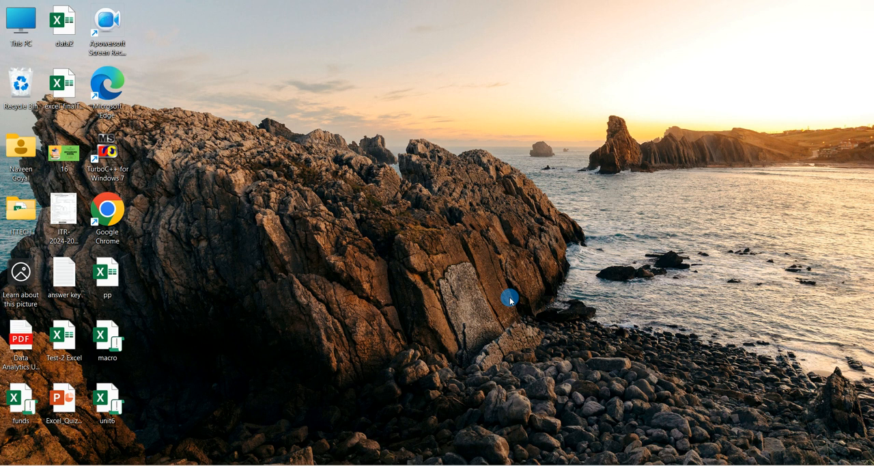
# - Open the data2 workbook from the desktop and maximize its window
pyautogui.click(110, 349)
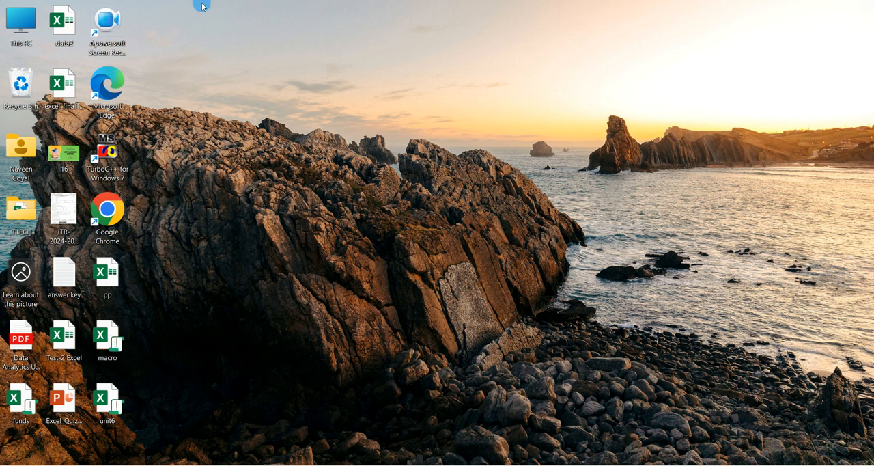
pyautogui.doubleClick(79, 35)
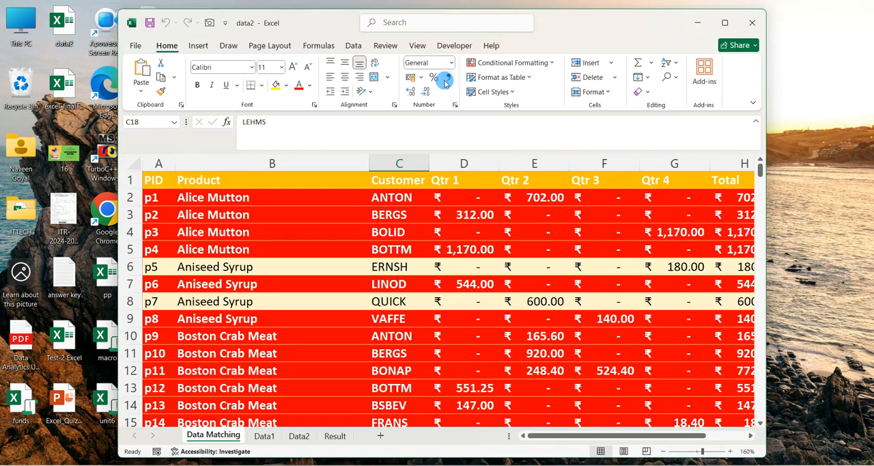
pyautogui.doubleClick(554, 22)
pyautogui.scroll(-3, 533, 179)
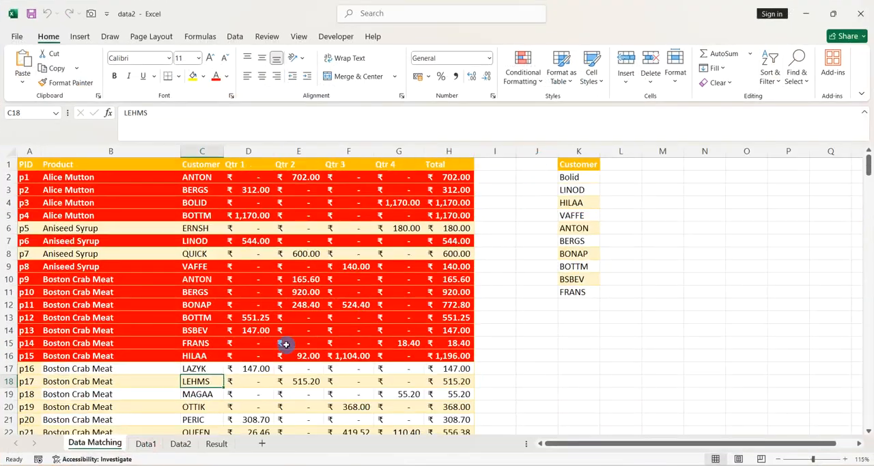
# - Look through the Data2, Data1 and Result sheets of the workbook
pyautogui.click(229, 317)
pyautogui.click(180, 443)
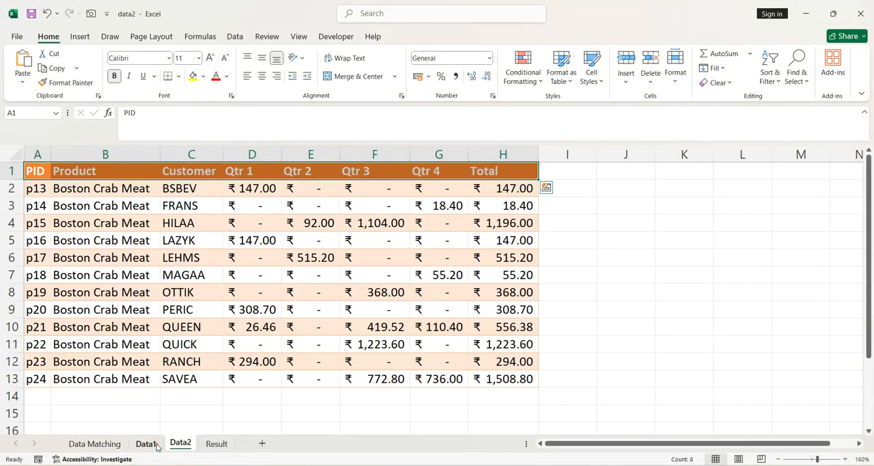
pyautogui.click(148, 443)
pyautogui.click(216, 443)
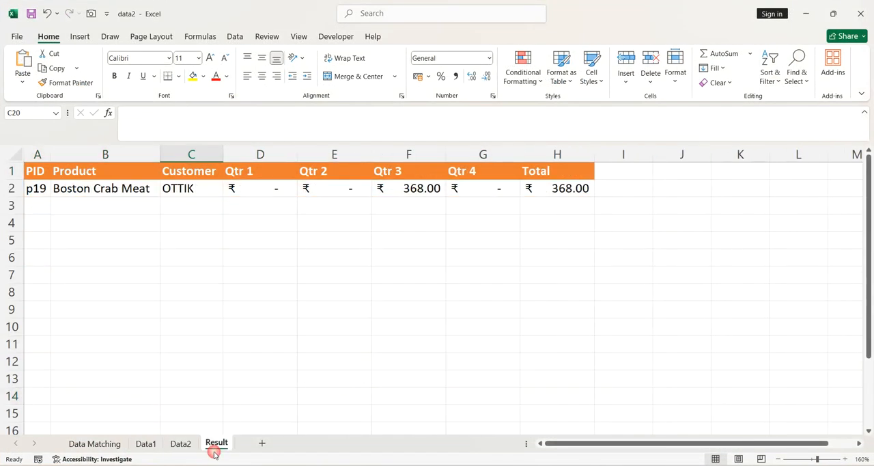
# - Copy the entire product sales table from the Data Matching sheet into a new blank workbook, starting at cell A1
pyautogui.click(120, 444)
pyautogui.click(199, 350)
pyautogui.scroll(-7, 238, 343)
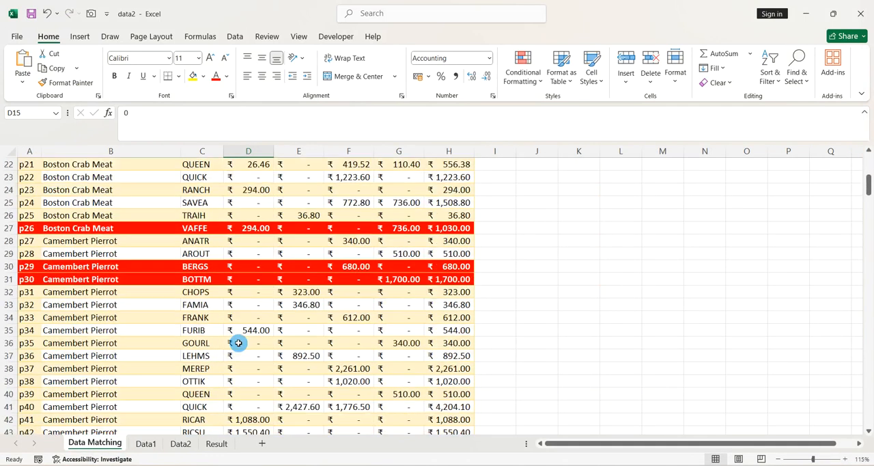
pyautogui.scroll(7, 238, 342)
pyautogui.hotkey('ctrl', 'a')
pyautogui.hotkey('ctrl', 'c')
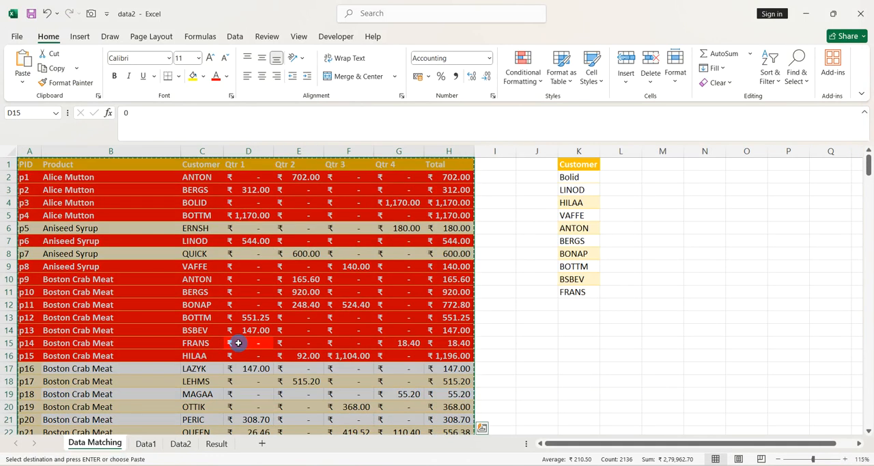
pyautogui.hotkey('ctrl', 'n')
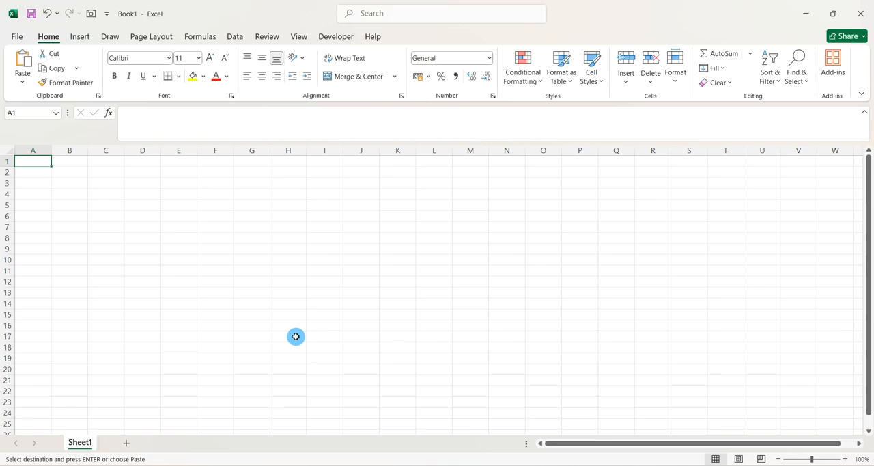
pyautogui.hotkey('ctrl', 'v')
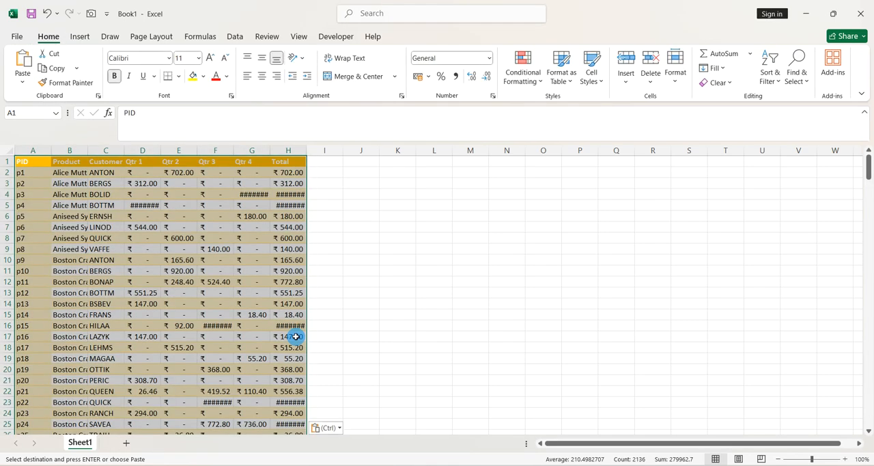
pyautogui.press('Escape')
pyautogui.click(335, 296)
pyautogui.doubleClick(363, 291)
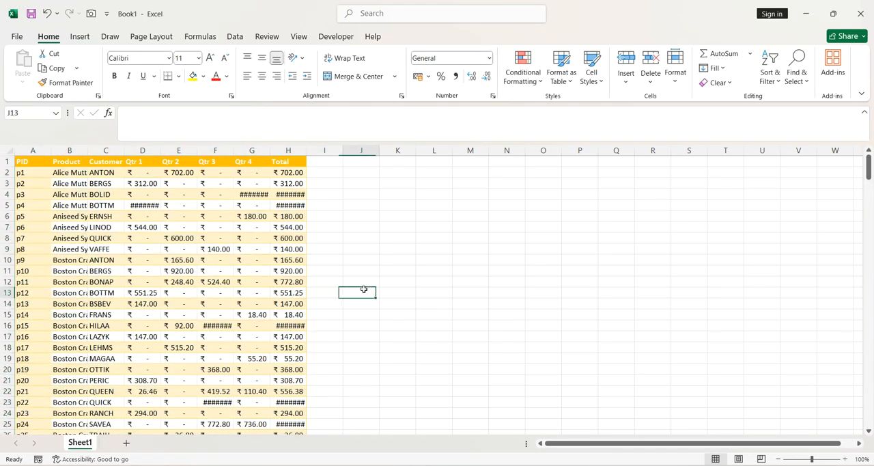
# - Examine the pasted table's rows from the last records back up to the header row
pyautogui.click(189, 274)
pyautogui.hotkey('ctrl', 'Down')
pyautogui.scroll(17, 187, 274)
pyautogui.click(167, 241)
pyautogui.scroll(16, 167, 238)
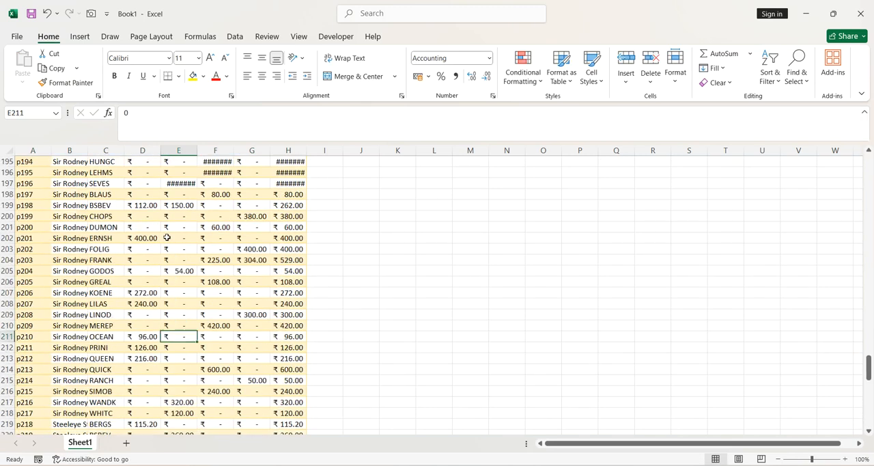
pyautogui.scroll(6, 167, 238)
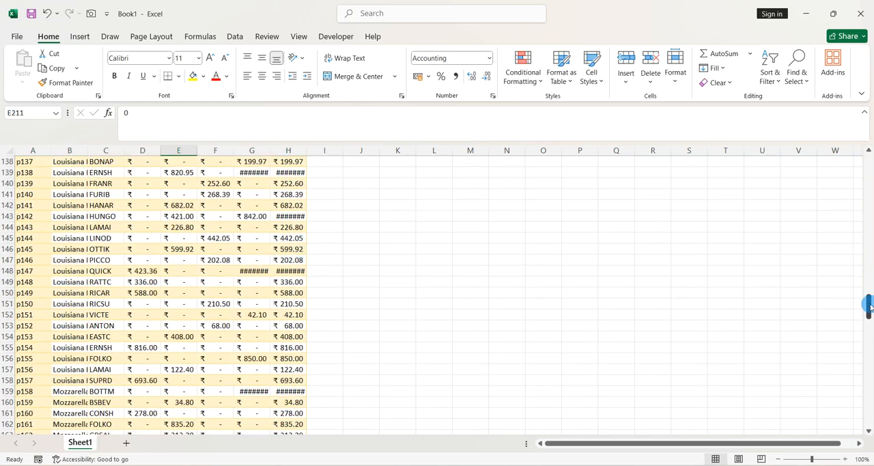
pyautogui.moveTo(869, 305); pyautogui.dragTo(868, 343)
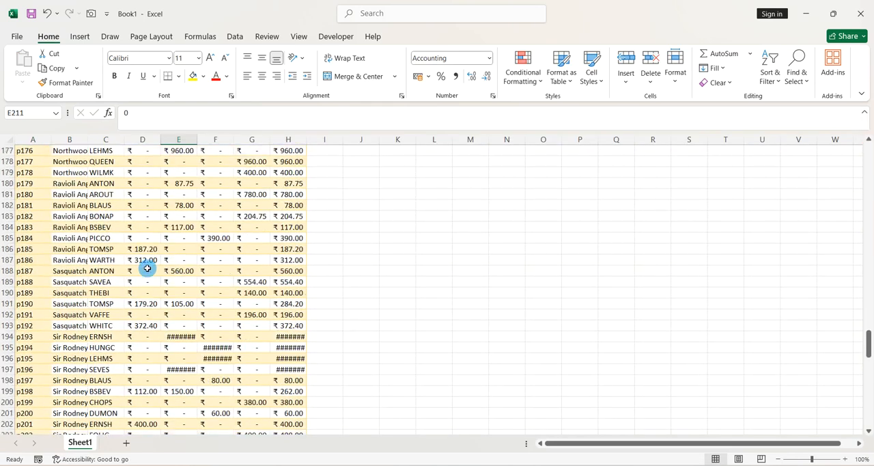
pyautogui.click(146, 268)
pyautogui.hotkey('ctrl', 'Up')
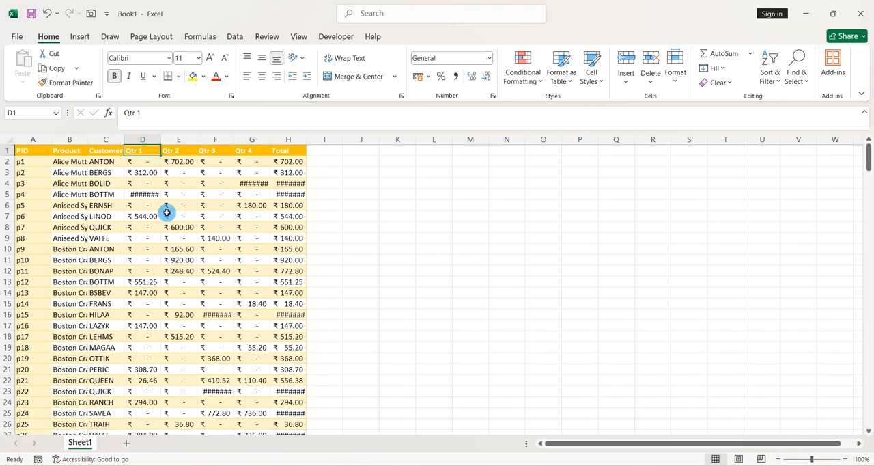
# - AutoFit the width of all columns in the new workbook's sheet
pyautogui.click(8, 142)
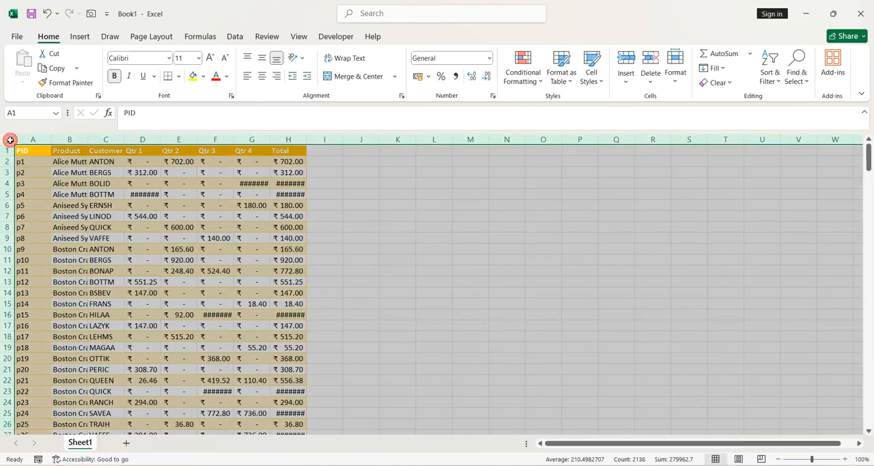
pyautogui.doubleClick(88, 141)
pyautogui.scroll(-1, 88, 140)
pyautogui.click(148, 212)
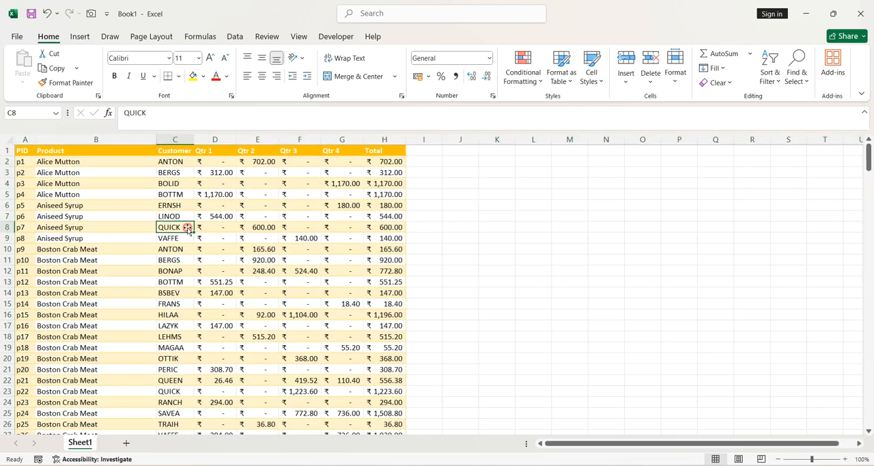
pyautogui.scroll(1, 342, 285)
# - Close the data2 workbook and zoom the new workbook's sheet to 130%
pyautogui.hotkey('alt', 'Tab')
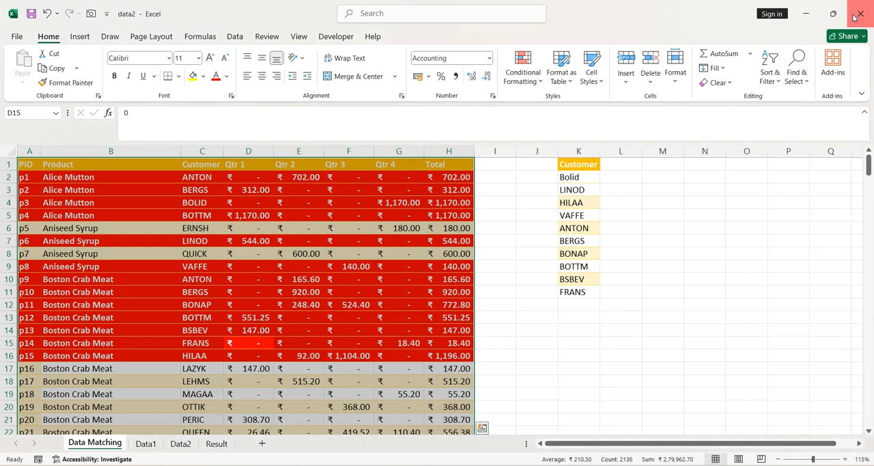
pyautogui.click(860, 13)
pyautogui.click(483, 312)
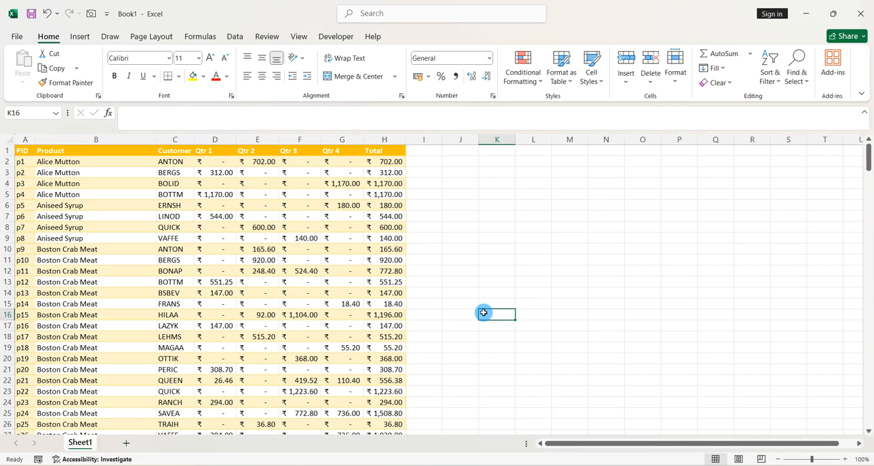
pyautogui.scroll(-3, 483, 312)
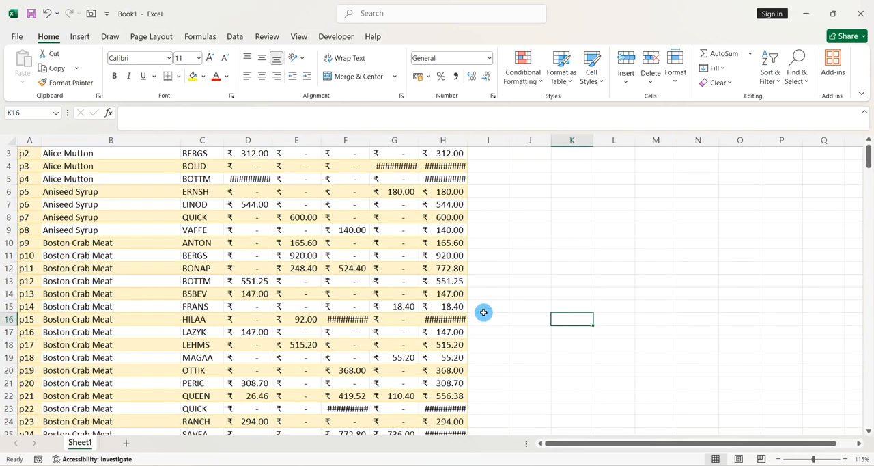
pyautogui.scroll(5, 483, 312)
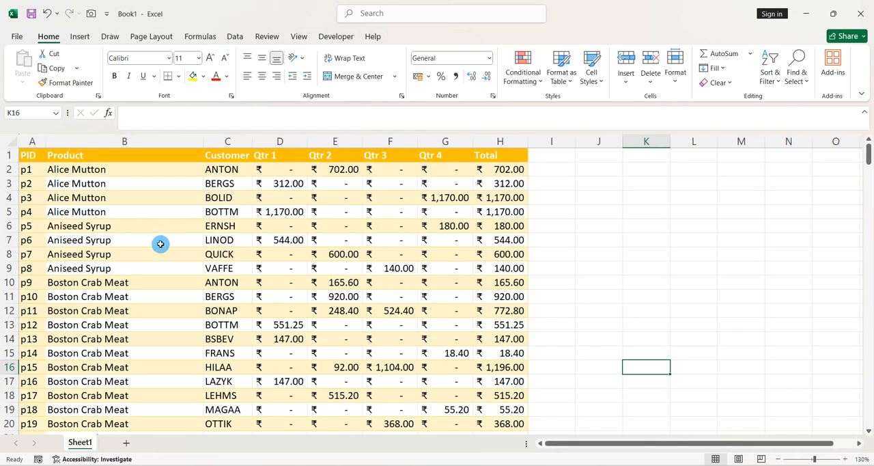
pyautogui.scroll(-4, 160, 244)
pyautogui.scroll(4, 160, 244)
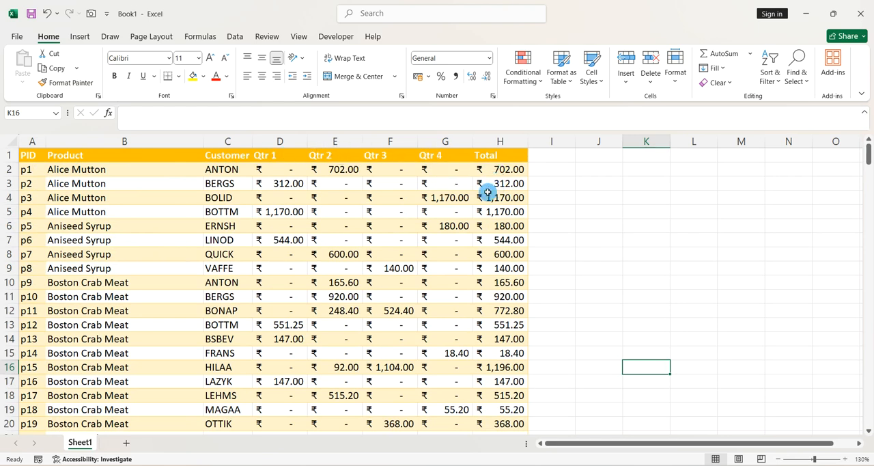
pyautogui.moveTo(567, 9); pyautogui.dragTo(543, 4)
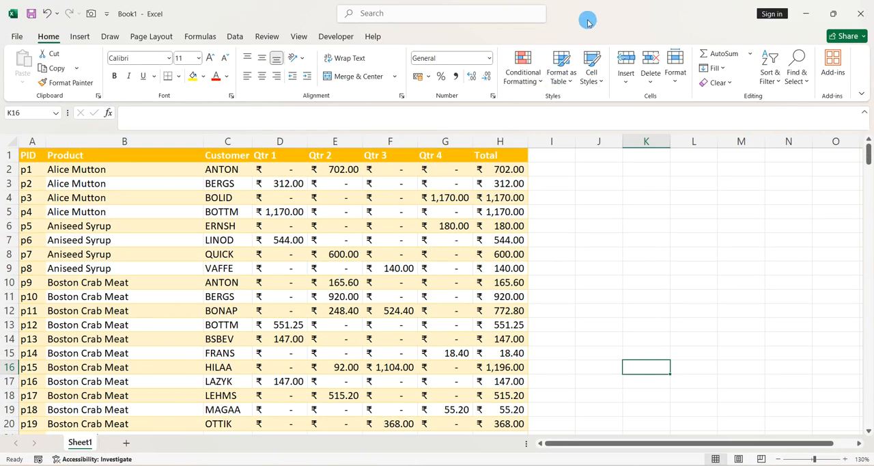
pyautogui.moveTo(587, 15); pyautogui.dragTo(488, 47)
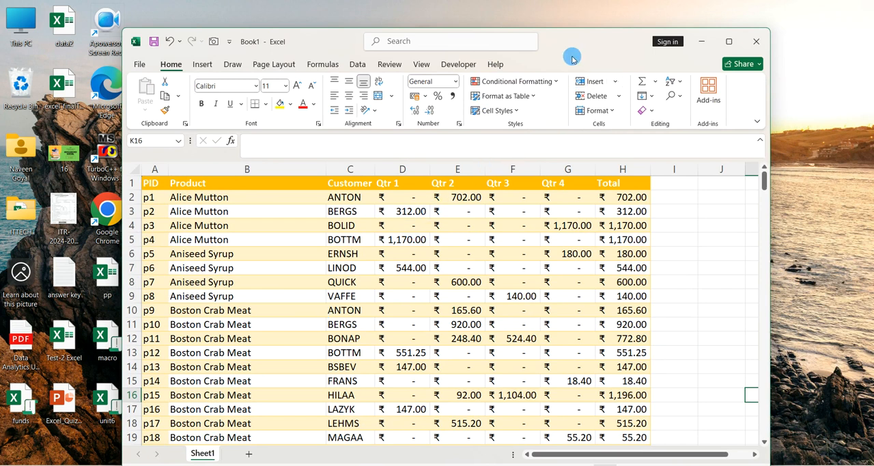
pyautogui.moveTo(573, 42); pyautogui.dragTo(608, 1)
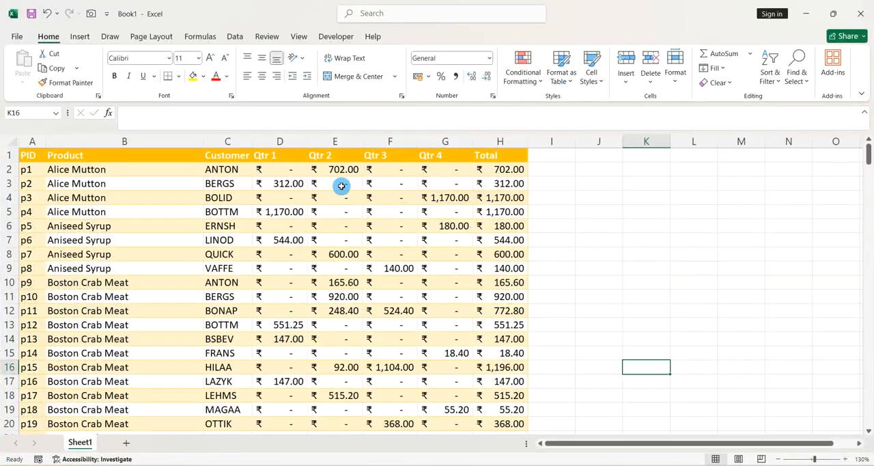
# - Select the whole of rows 2 and 3 in turn to view the p1 and p2 records
pyautogui.click(15, 169)
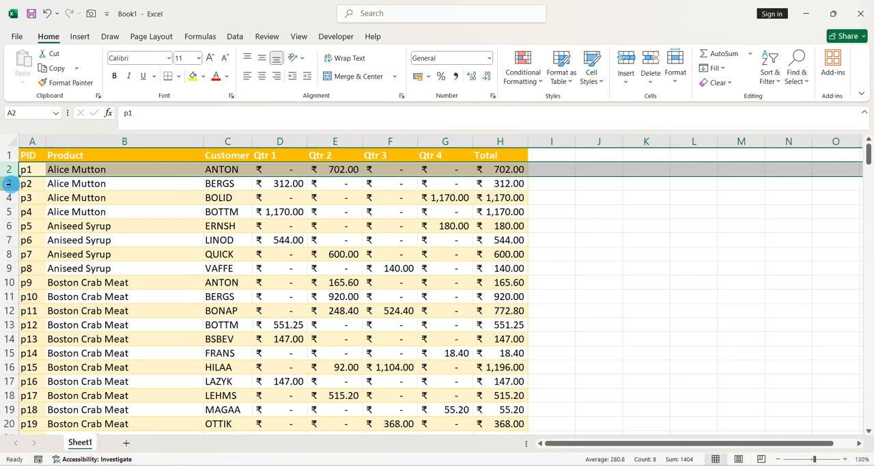
pyautogui.click(9, 183)
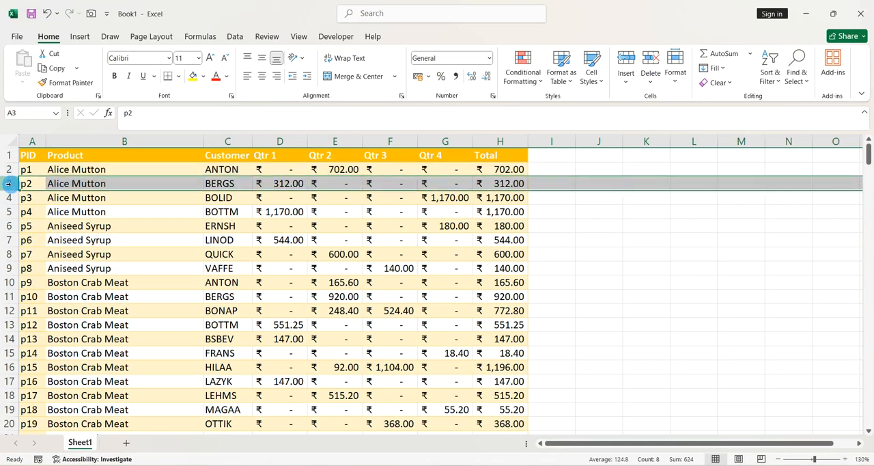
pyautogui.click(10, 171)
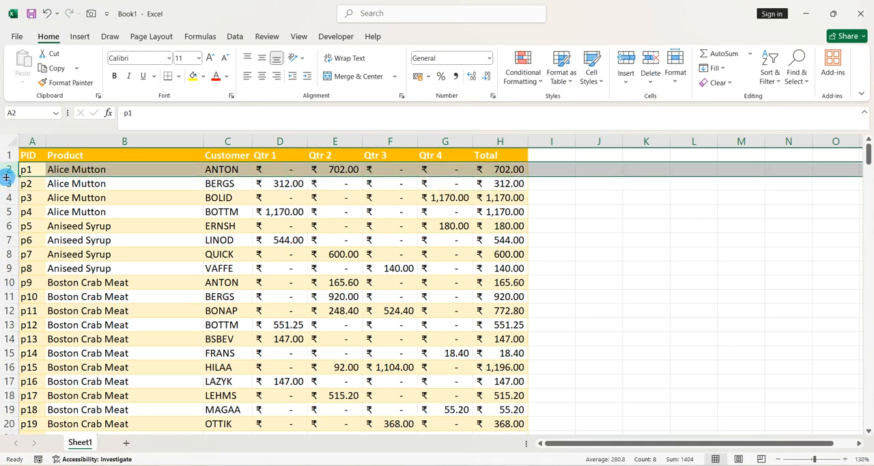
pyautogui.click(7, 183)
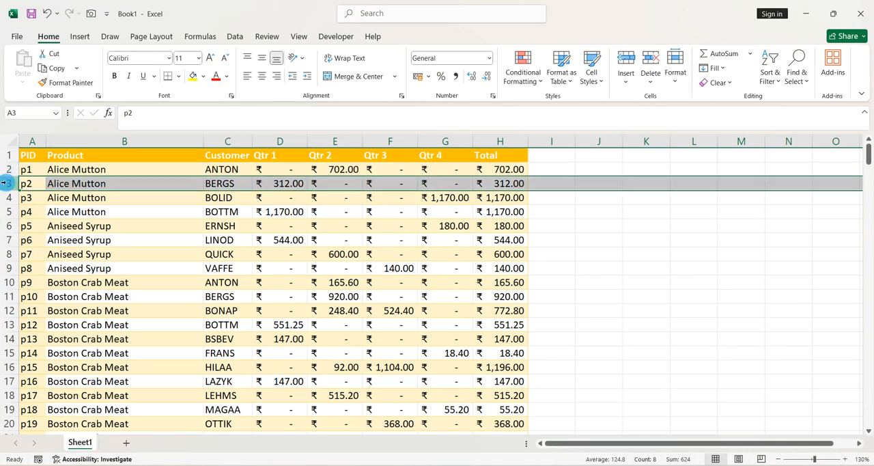
pyautogui.scroll(-2, 31, 244)
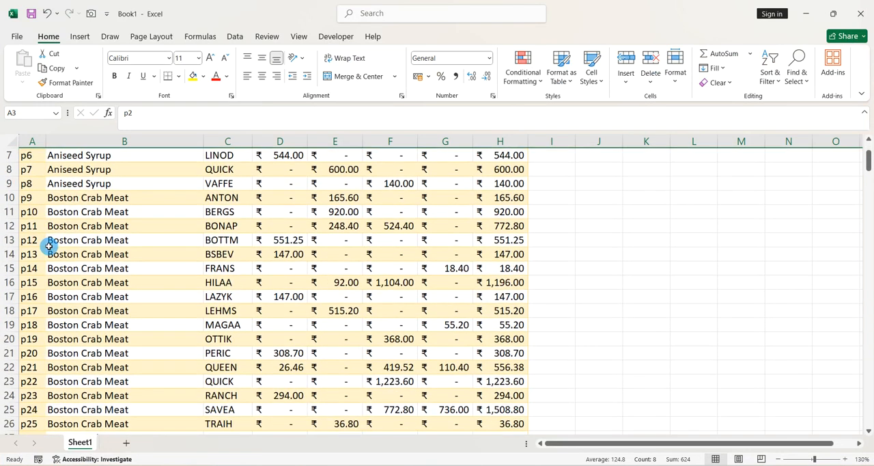
pyautogui.scroll(2, 49, 246)
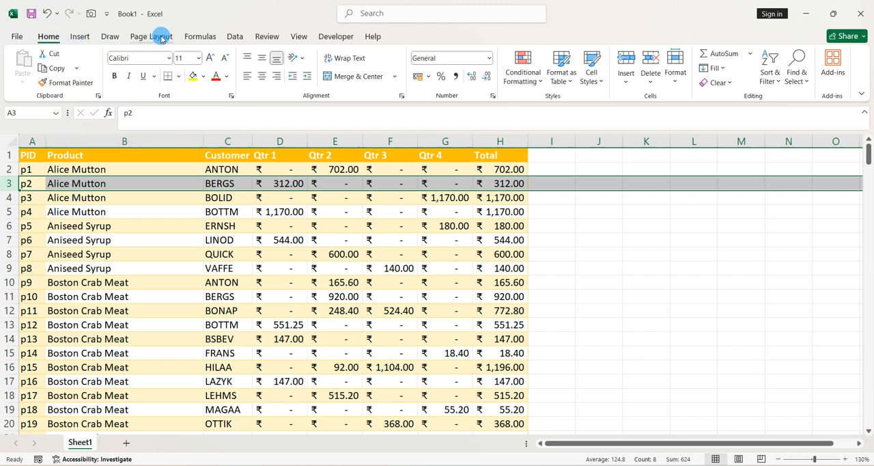
pyautogui.click(206, 40)
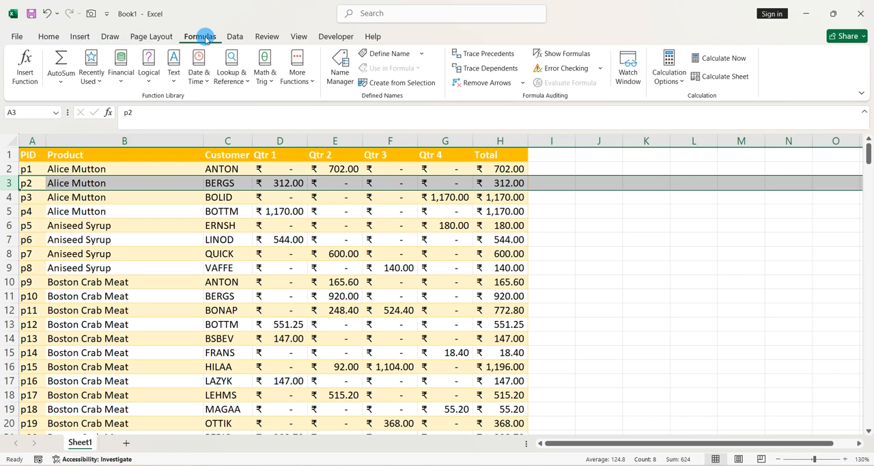
pyautogui.click(49, 37)
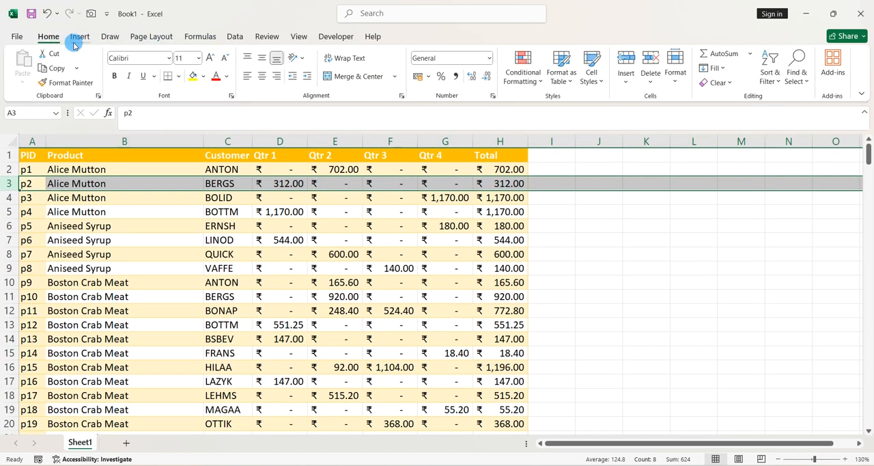
pyautogui.click(81, 39)
pyautogui.click(109, 37)
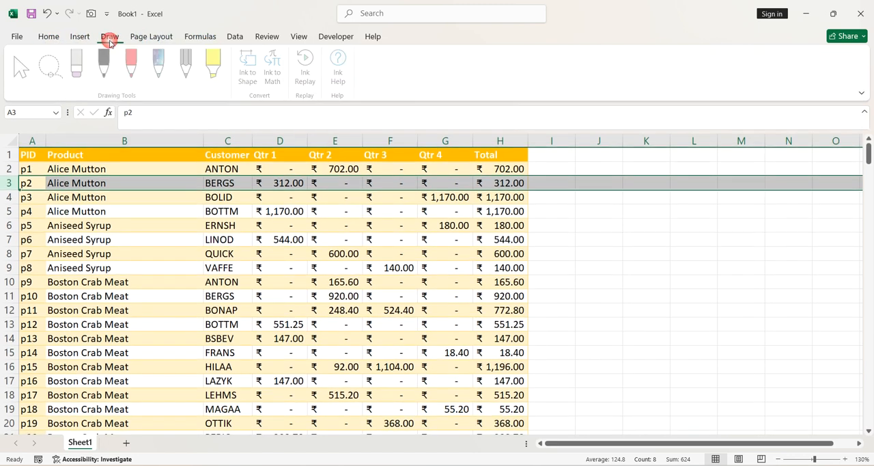
pyautogui.click(148, 41)
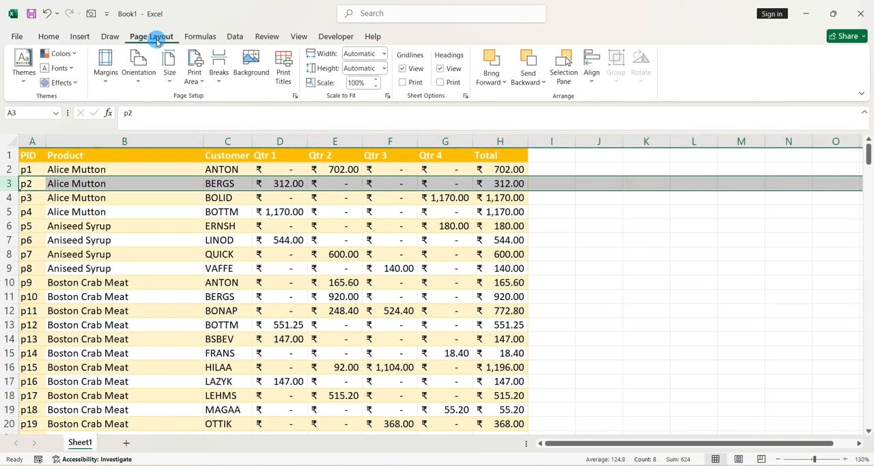
pyautogui.click(200, 37)
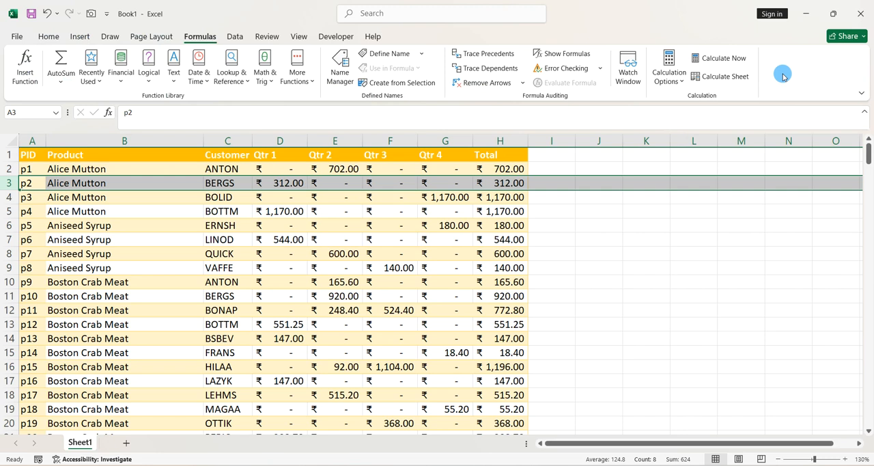
# - Insert a blank sheet row above the p2 record at row 3
pyautogui.click(49, 37)
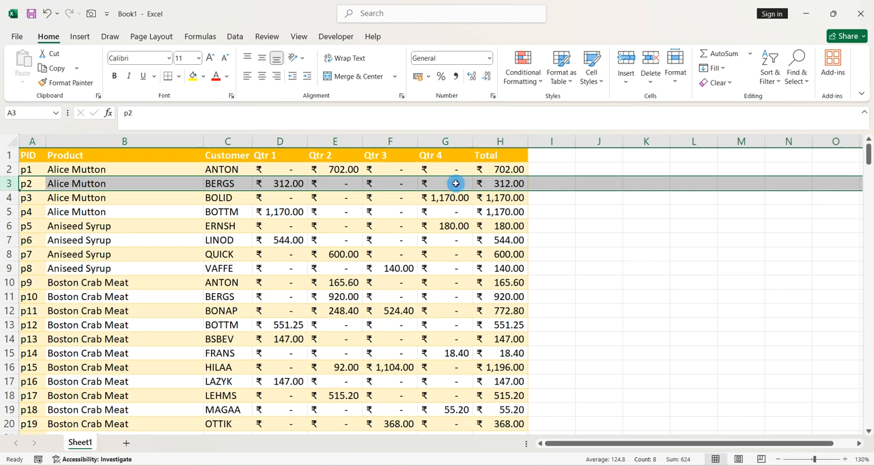
pyautogui.click(610, 222)
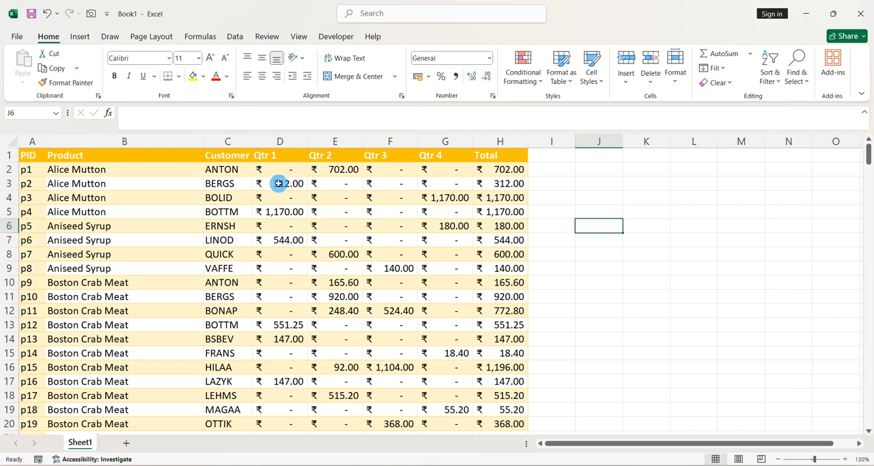
pyautogui.click(8, 185)
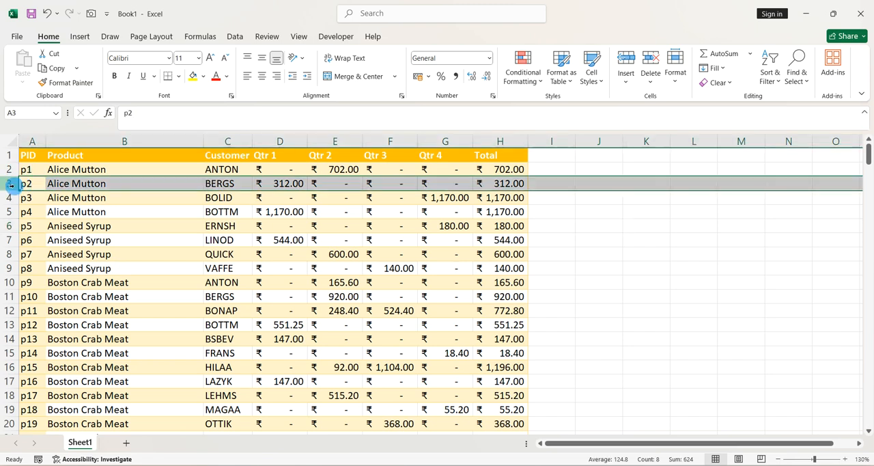
pyautogui.click(49, 38)
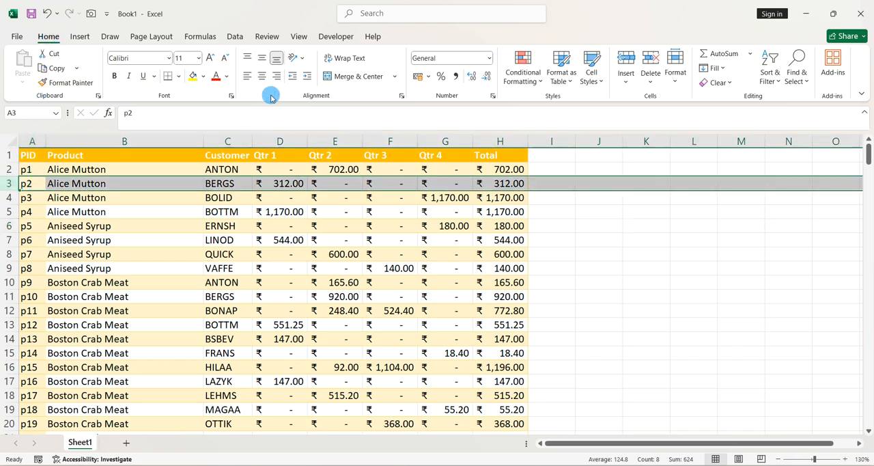
pyautogui.click(627, 82)
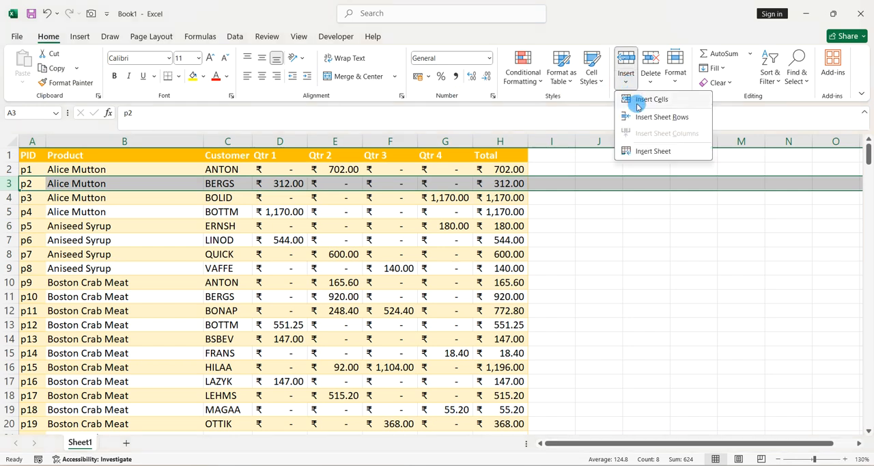
pyautogui.click(661, 118)
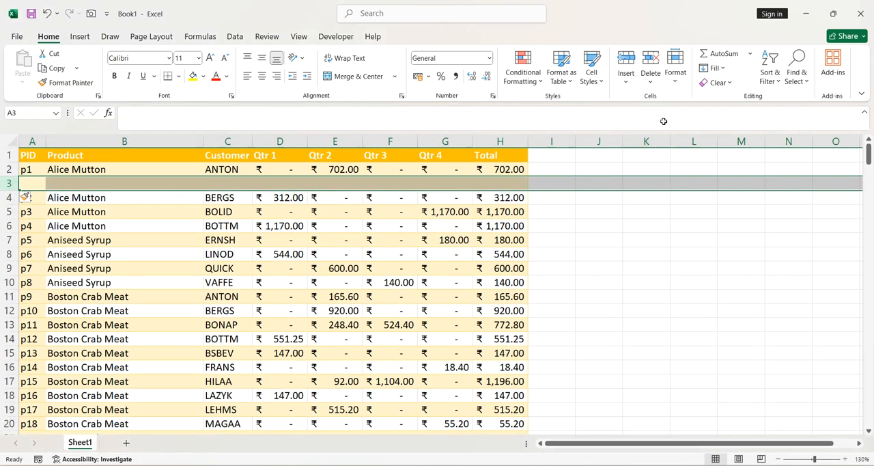
# - Insert another blank sheet row above the p3 record at row 5
pyautogui.click(377, 289)
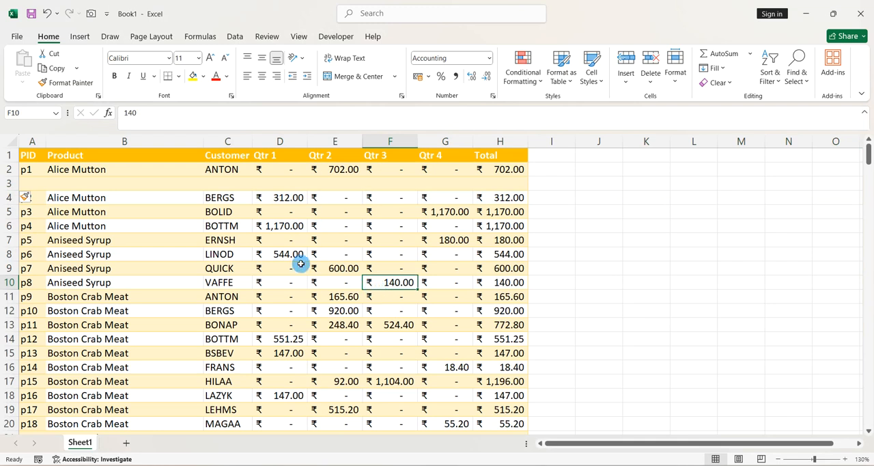
pyautogui.click(10, 212)
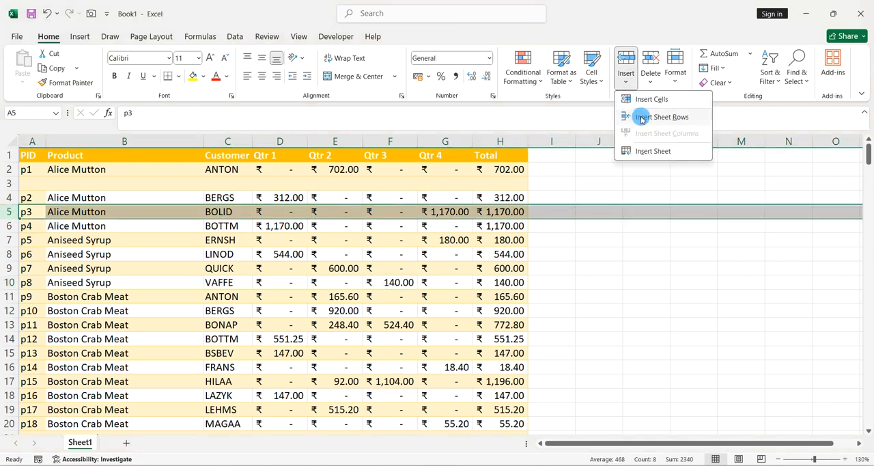
pyautogui.click(640, 116)
pyautogui.click(388, 268)
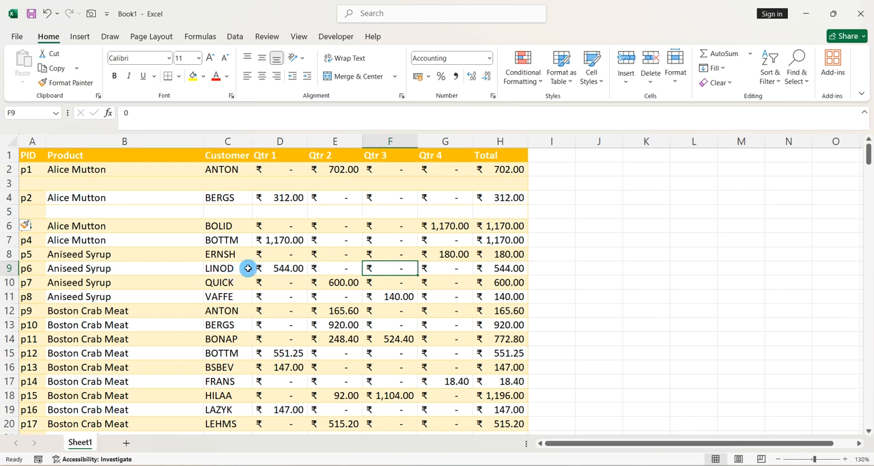
# - Undo both blank row insertions in the product table
pyautogui.scroll(-1, 299, 253)
pyautogui.scroll(-10, 299, 252)
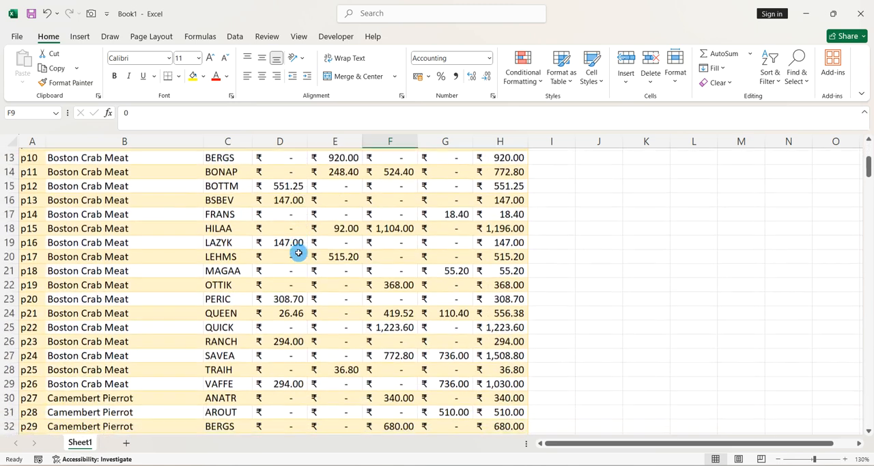
pyautogui.scroll(-1, 298, 252)
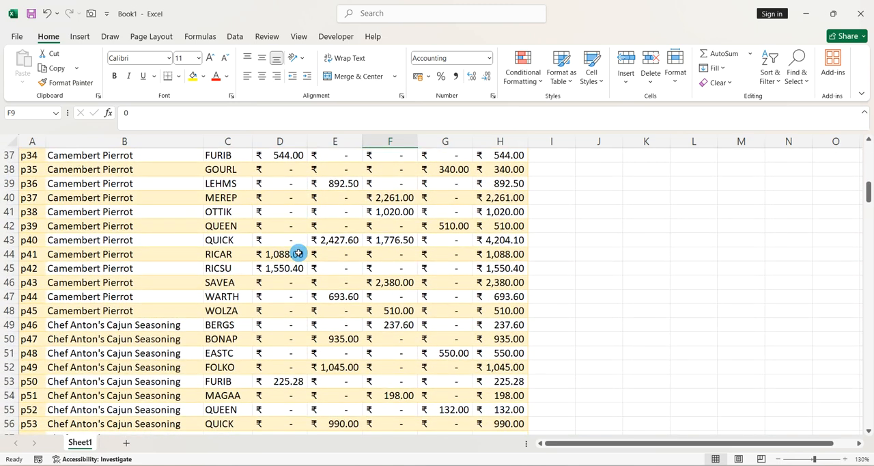
pyautogui.scroll(12, 298, 252)
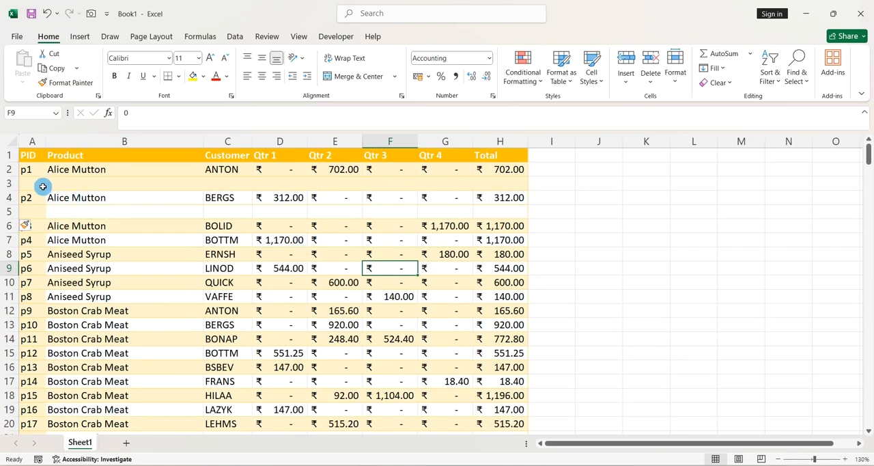
pyautogui.click(8, 183)
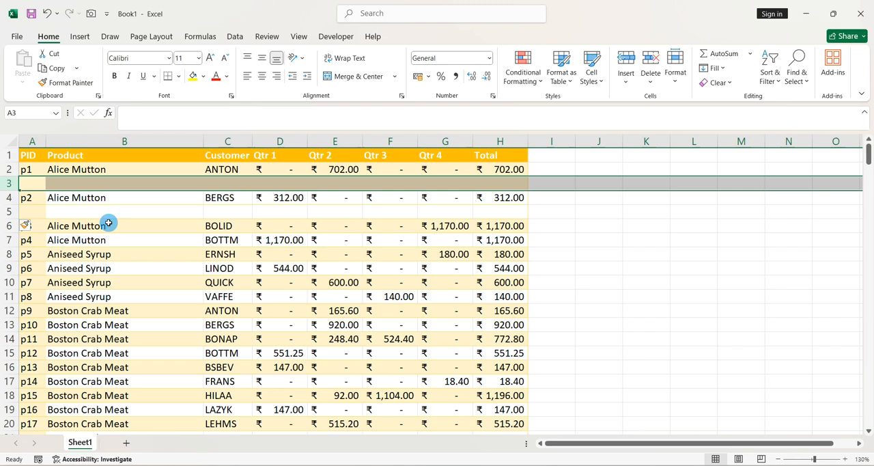
pyautogui.hotkey('ctrl', 'z')
pyautogui.hotkey('ctrl', 'z')
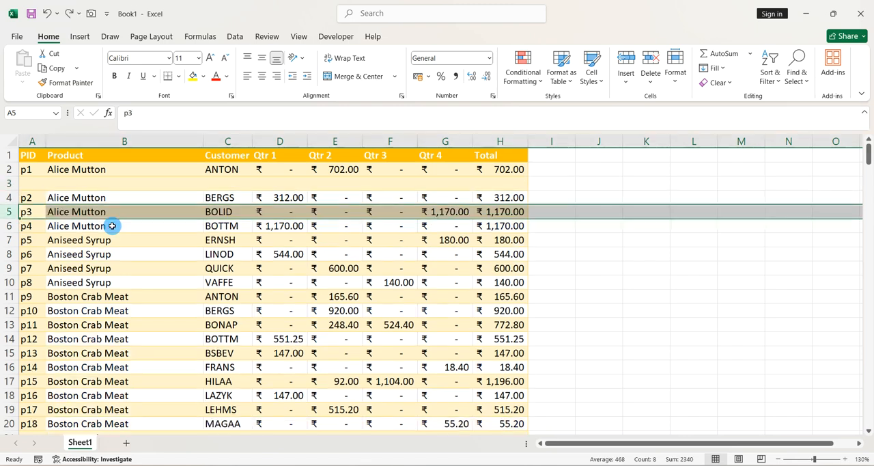
pyautogui.click(217, 226)
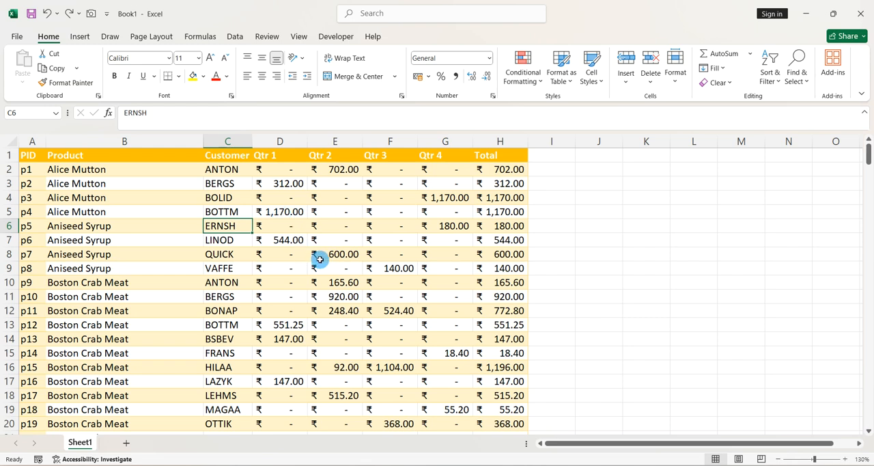
pyautogui.click(380, 220)
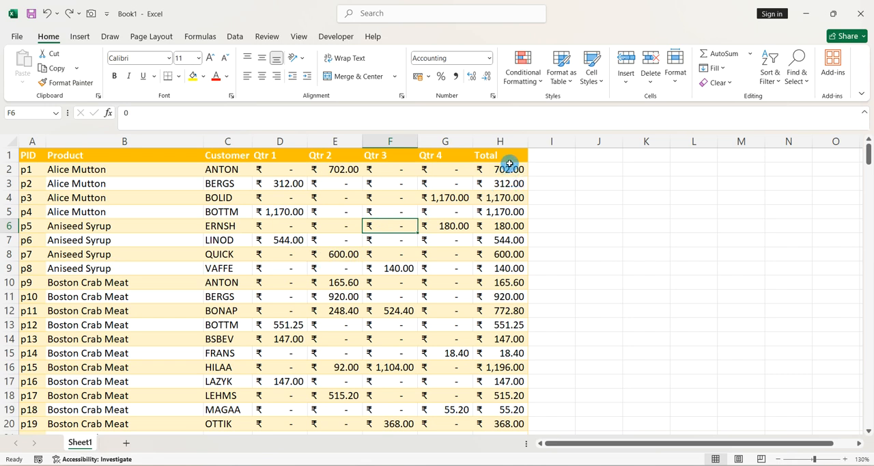
# - Add the column header "Helper" in cell I1, beside the Total column
pyautogui.click(551, 158)
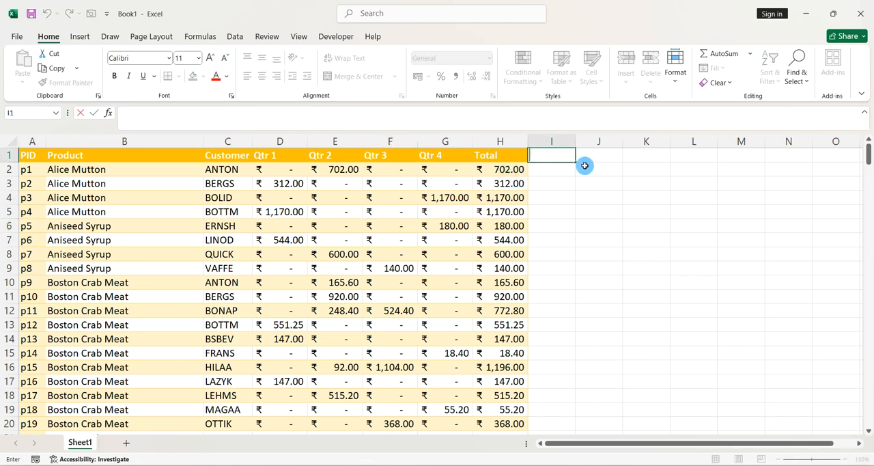
pyautogui.write('Helper')
pyautogui.press('Return')
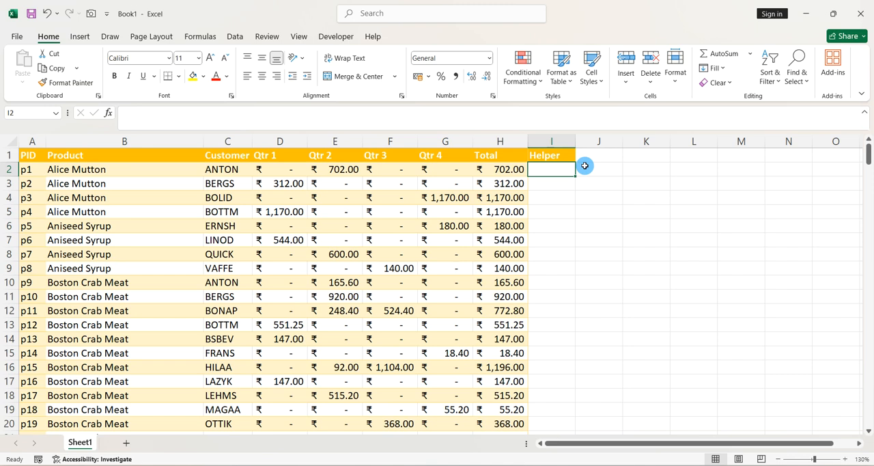
# - Enter the numbers 1, 2 and 3 in cells I2 to I4 of the Helper column
pyautogui.write('1')
pyautogui.press('Return')
pyautogui.write('2')
pyautogui.press('Return')
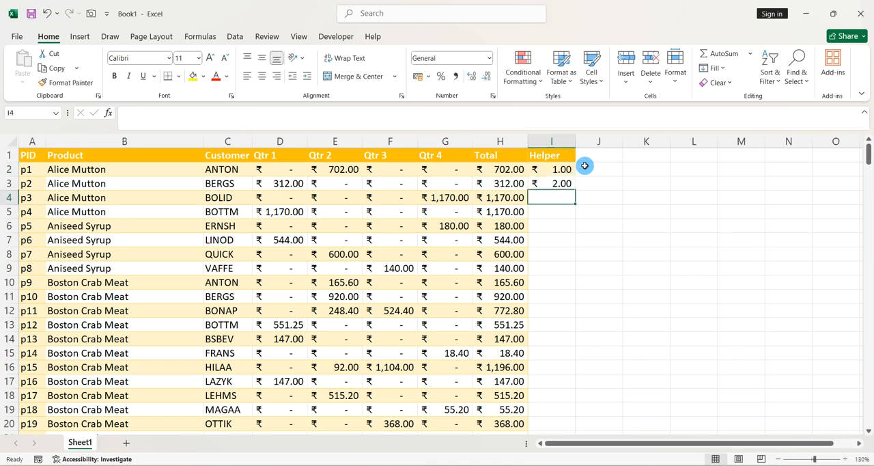
pyautogui.write('3')
pyautogui.press('Return')
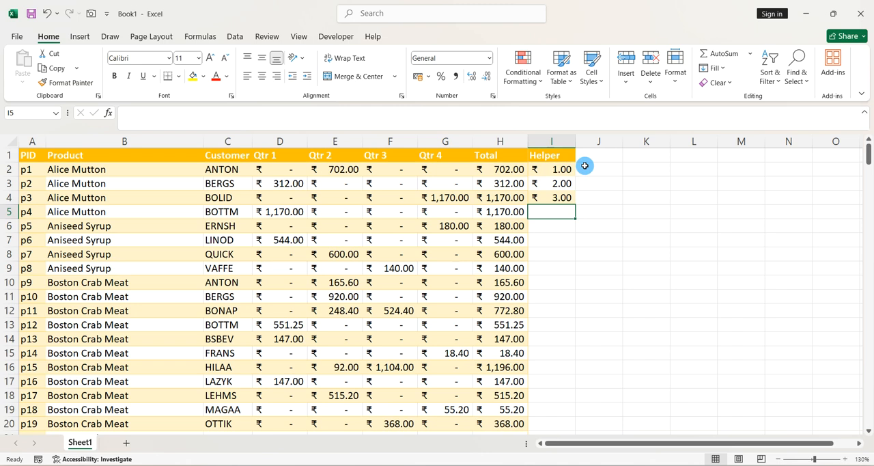
# - Extend the number series in I2:I4 down the Helper column to the table's last record
pyautogui.moveTo(566, 169); pyautogui.dragTo(568, 198)
pyautogui.click(567, 198)
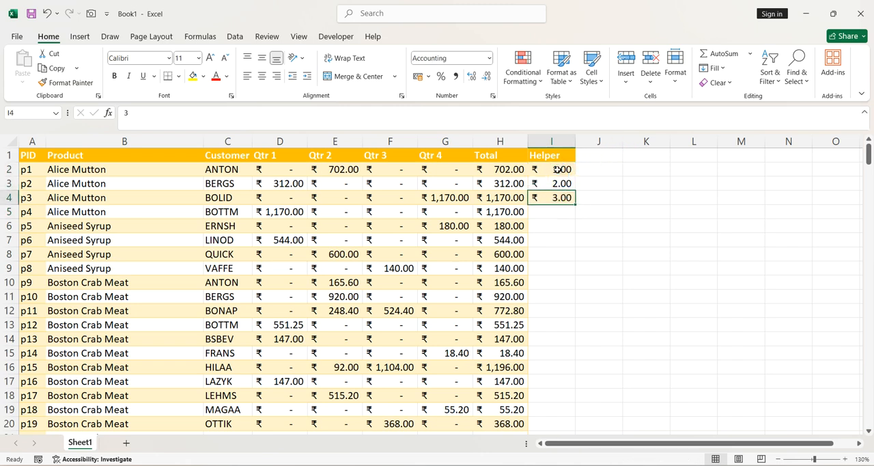
pyautogui.moveTo(557, 170); pyautogui.dragTo(559, 198)
pyautogui.click(559, 198)
pyautogui.moveTo(559, 169); pyautogui.dragTo(558, 194)
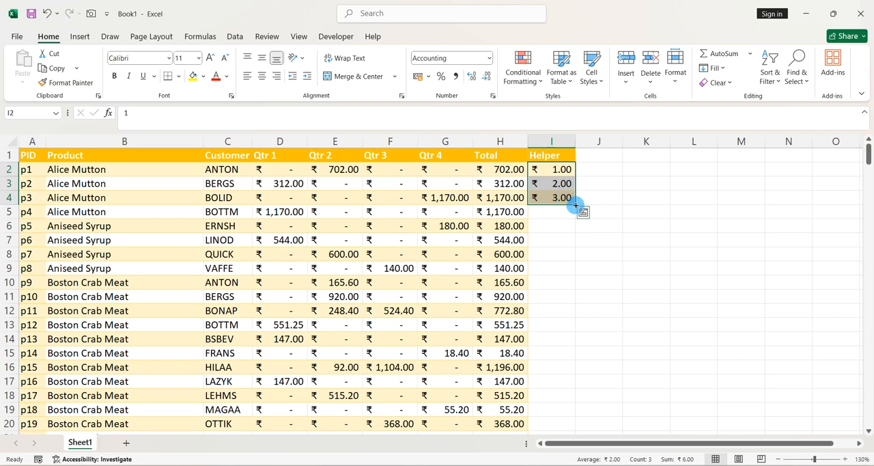
pyautogui.doubleClick(575, 205)
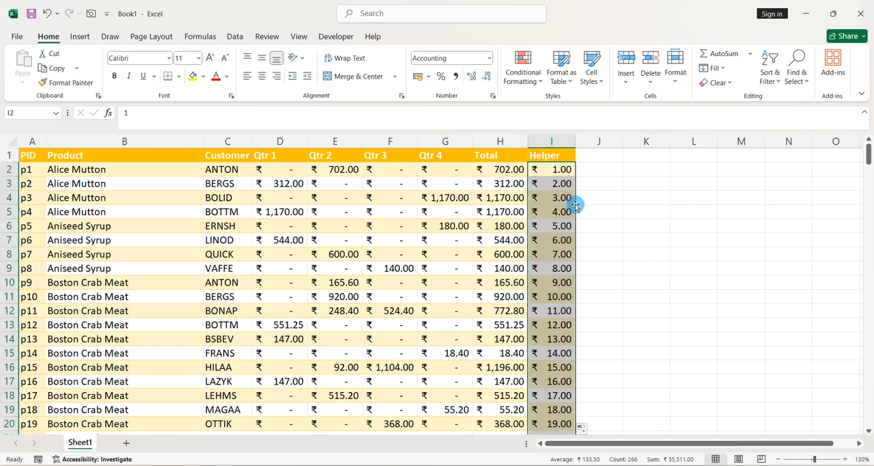
pyautogui.moveTo(575, 204); pyautogui.dragTo(576, 205)
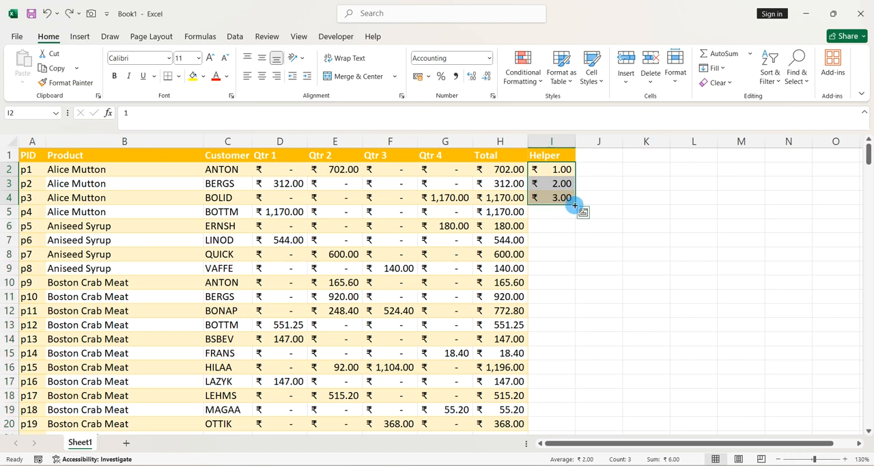
pyautogui.doubleClick(575, 205)
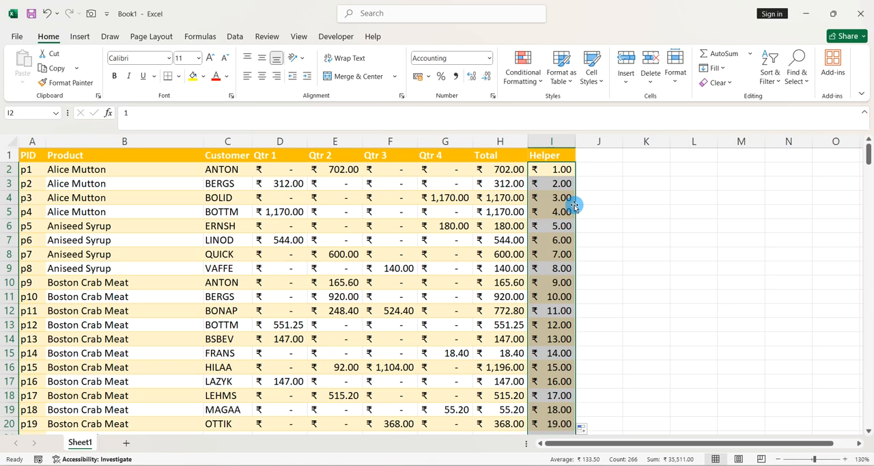
# - Copy the filled Helper numbers and paste them directly beneath the last record, starting in cell I268
pyautogui.scroll(-20, 574, 205)
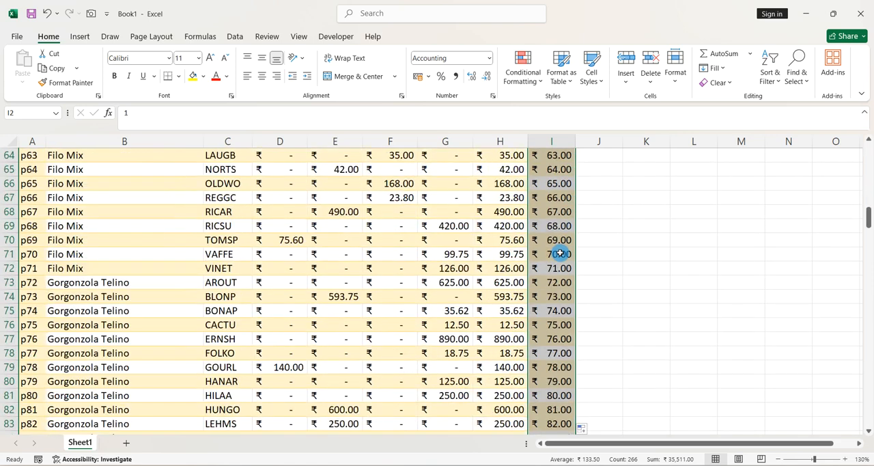
pyautogui.scroll(-19, 560, 253)
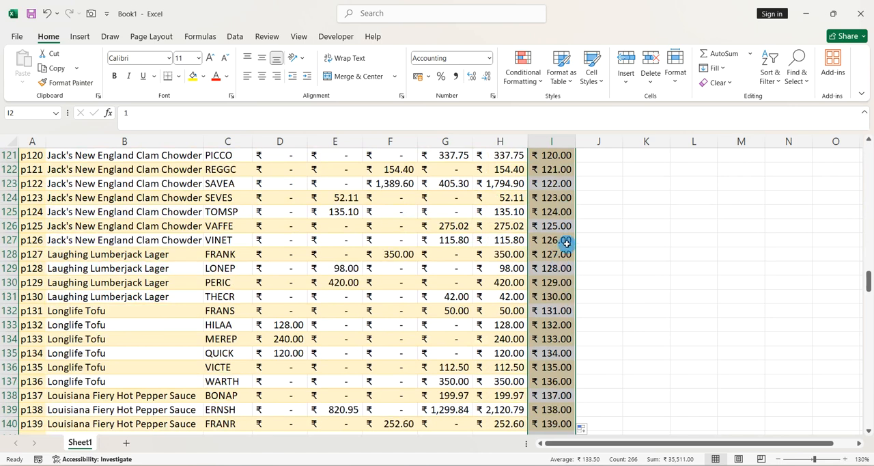
pyautogui.scroll(3, 567, 245)
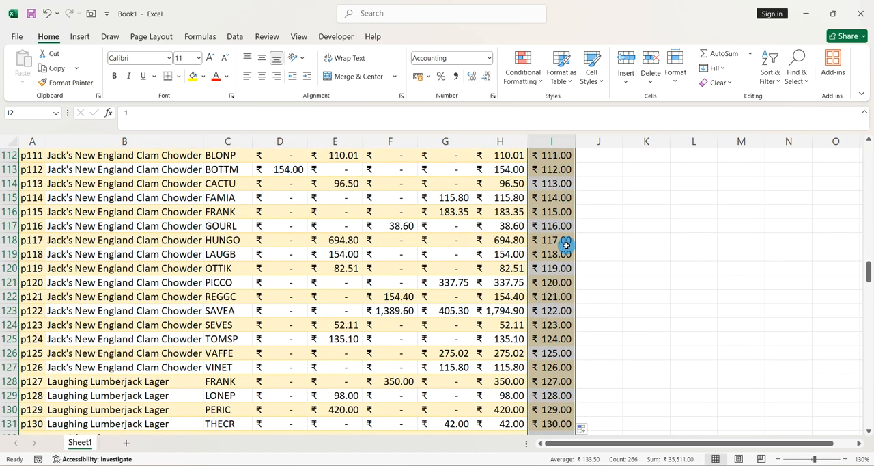
pyautogui.hotkey('ctrl', 'c')
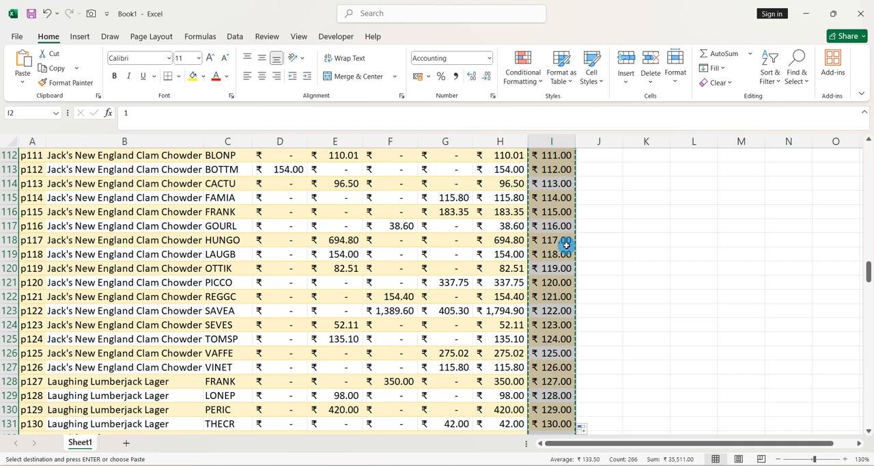
pyautogui.hotkey('ctrl', 'Down')
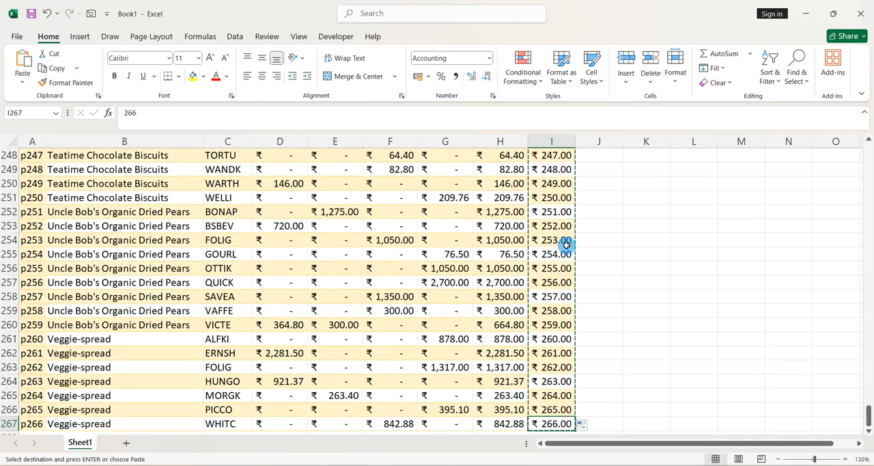
pyautogui.scroll(-2, 566, 246)
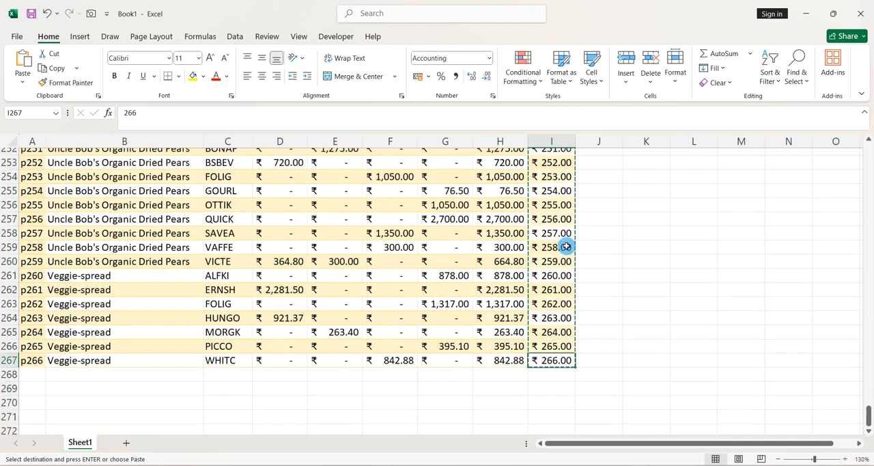
pyautogui.scroll(-1, 566, 246)
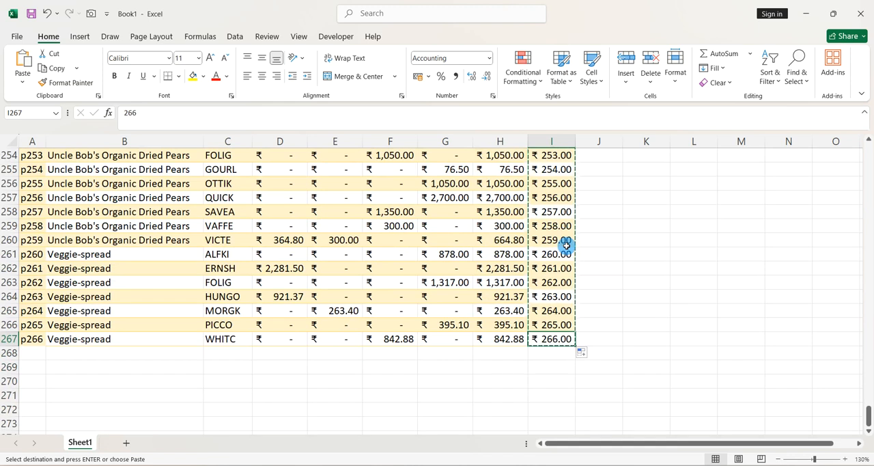
pyautogui.click(546, 351)
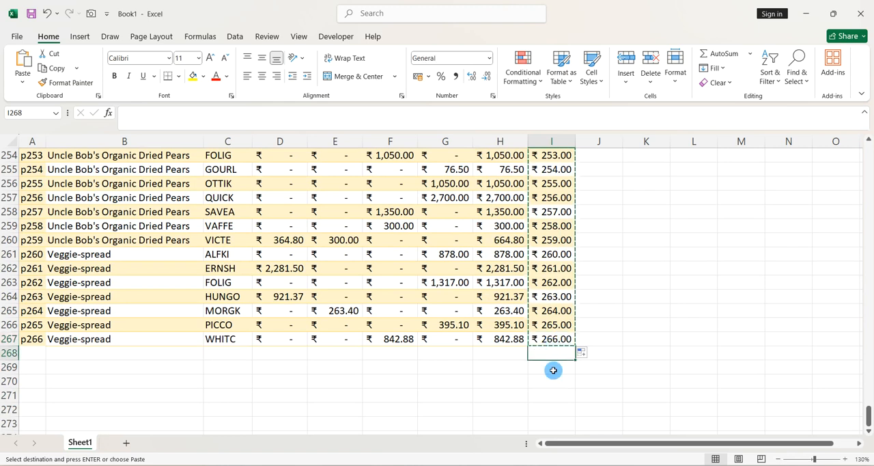
pyautogui.hotkey('ctrl', 'v')
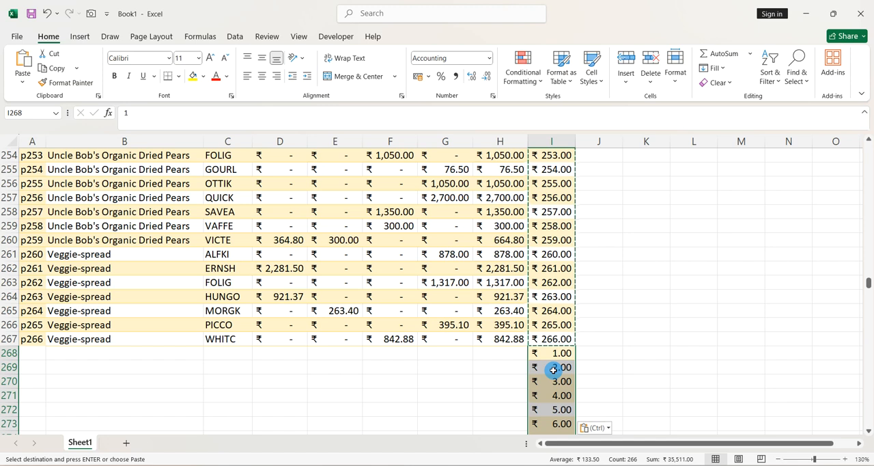
pyautogui.press('ctrl')
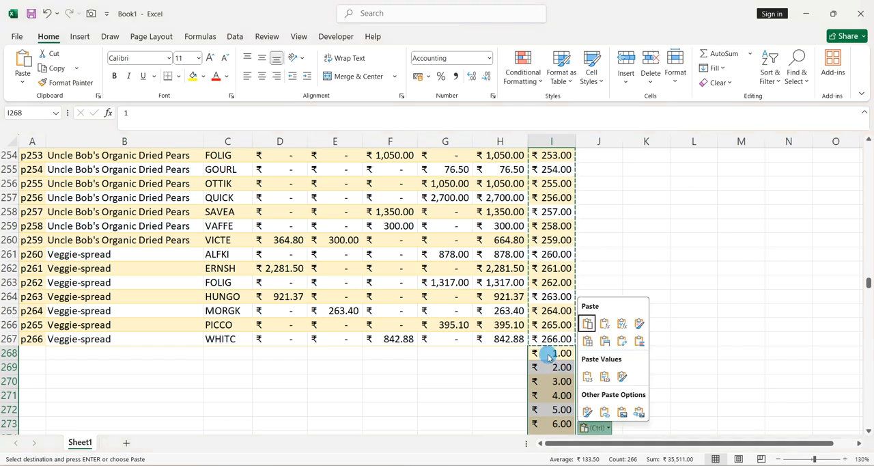
# - Sort the whole table, including the pasted Helper numbers, by the Helper column's cell values from smallest to largest
pyautogui.press('Escape')
pyautogui.doubleClick(552, 311)
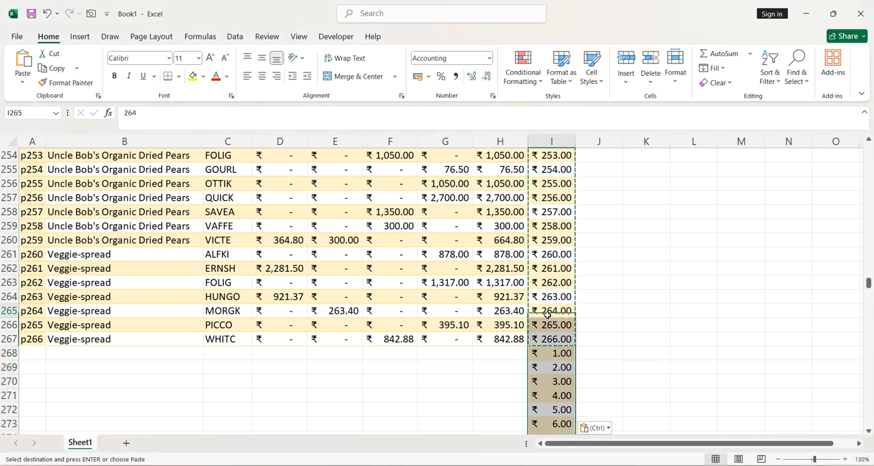
pyautogui.click(510, 301)
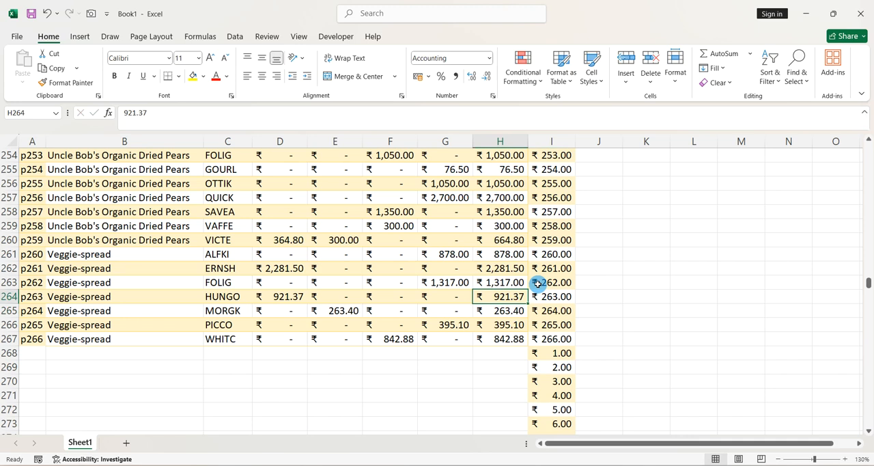
pyautogui.hotkey('ctrl', 'a')
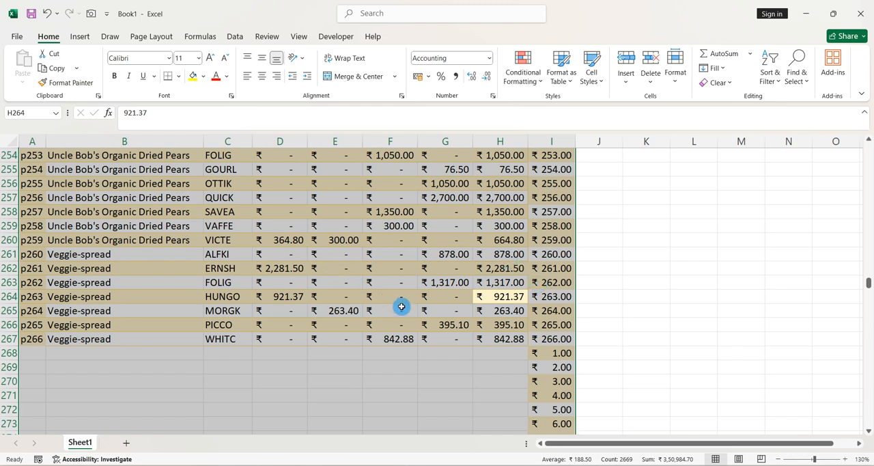
pyautogui.scroll(-2, 400, 306)
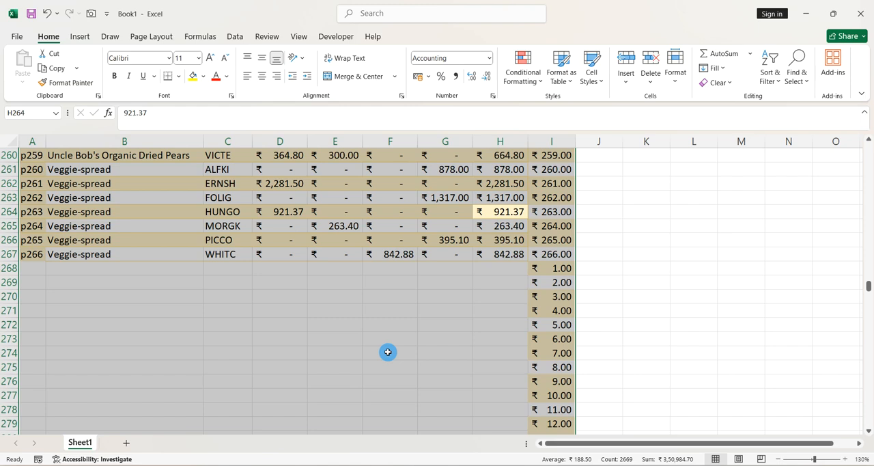
pyautogui.click(235, 37)
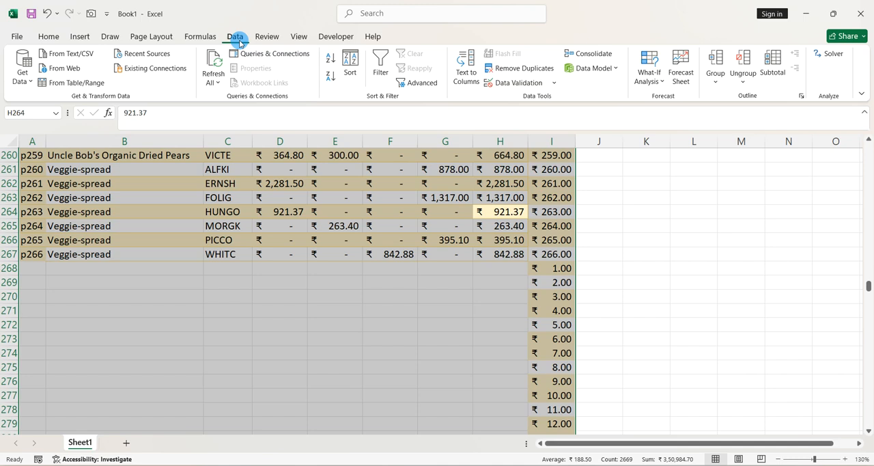
pyautogui.click(351, 65)
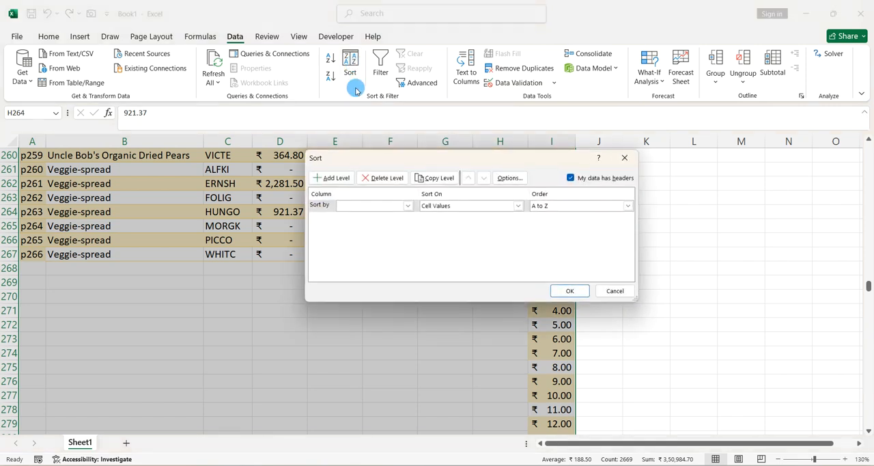
pyautogui.moveTo(387, 152); pyautogui.dragTo(362, 137)
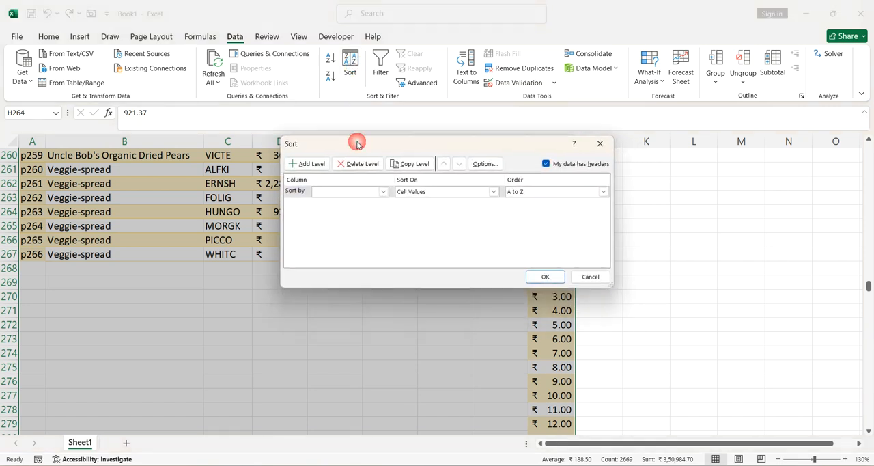
pyautogui.click(323, 196)
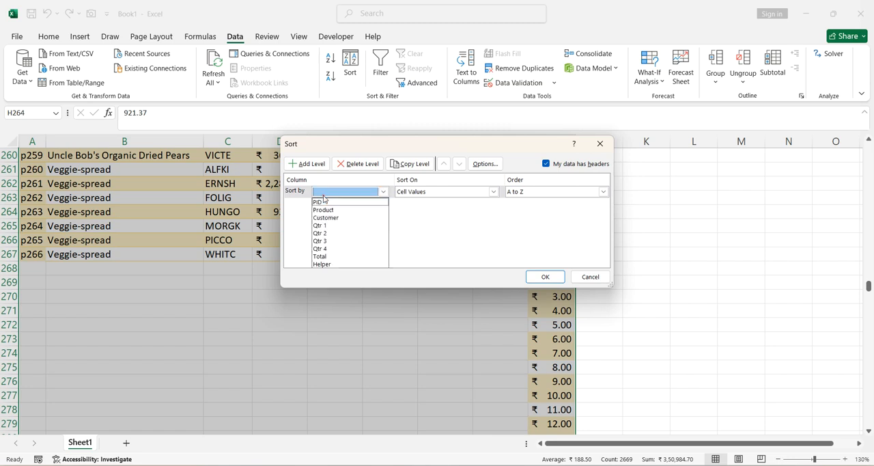
pyautogui.click(324, 197)
pyautogui.click(320, 194)
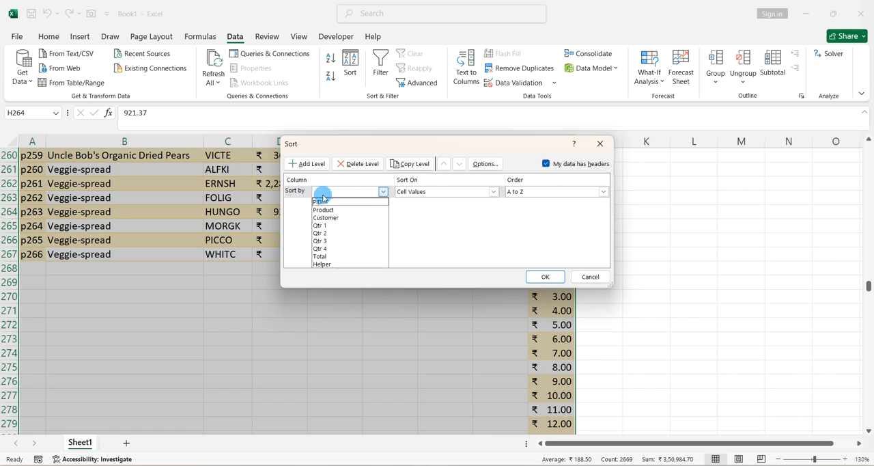
pyautogui.click(324, 265)
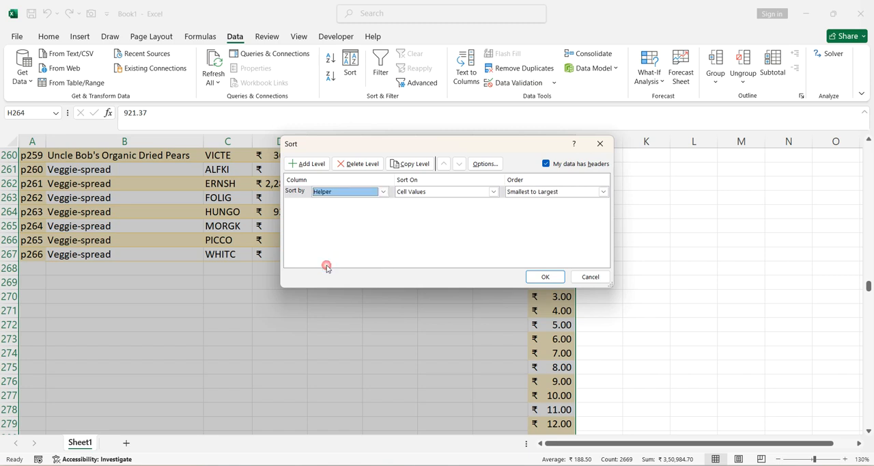
pyautogui.click(535, 279)
# - Delete the Helper column beside the Total column of the sorted table
pyautogui.scroll(-5, 272, 222)
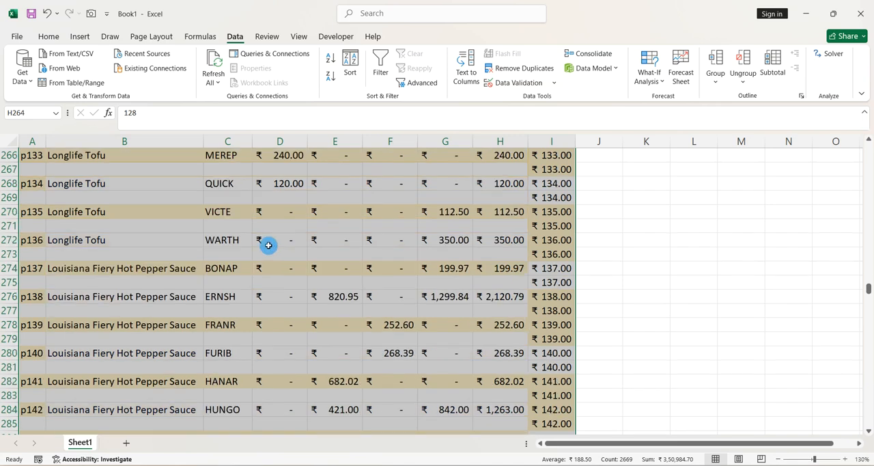
pyautogui.scroll(-1, 279, 252)
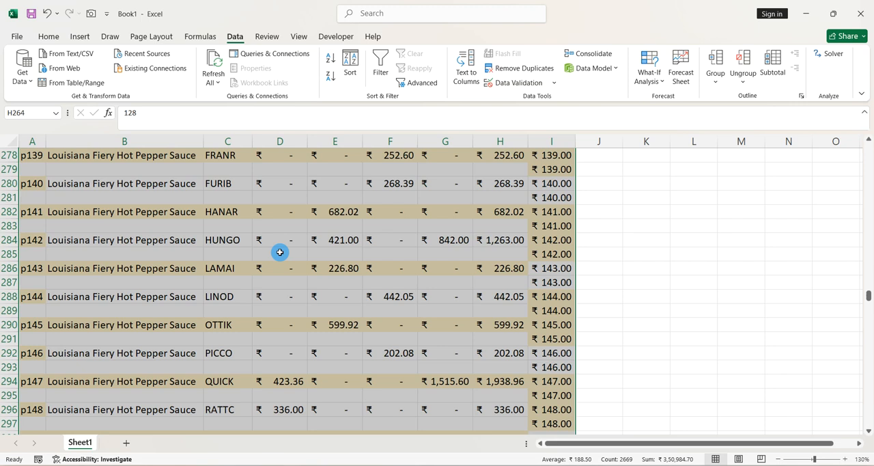
pyautogui.scroll(4, 280, 252)
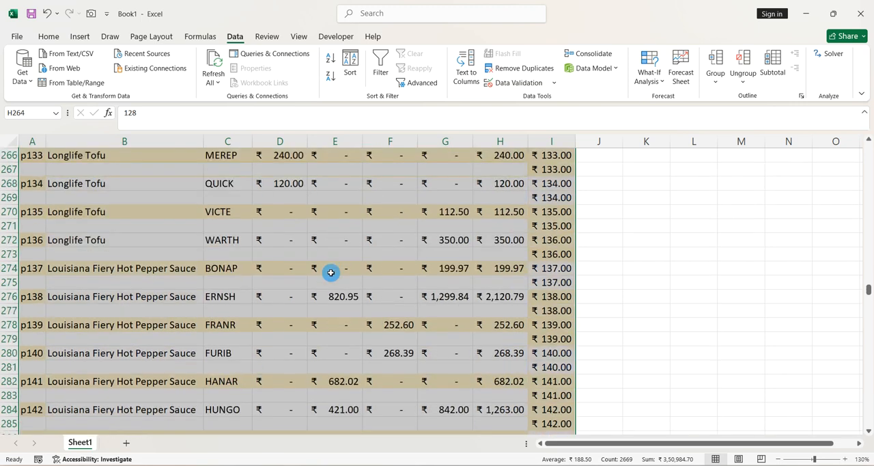
pyautogui.scroll(9, 331, 272)
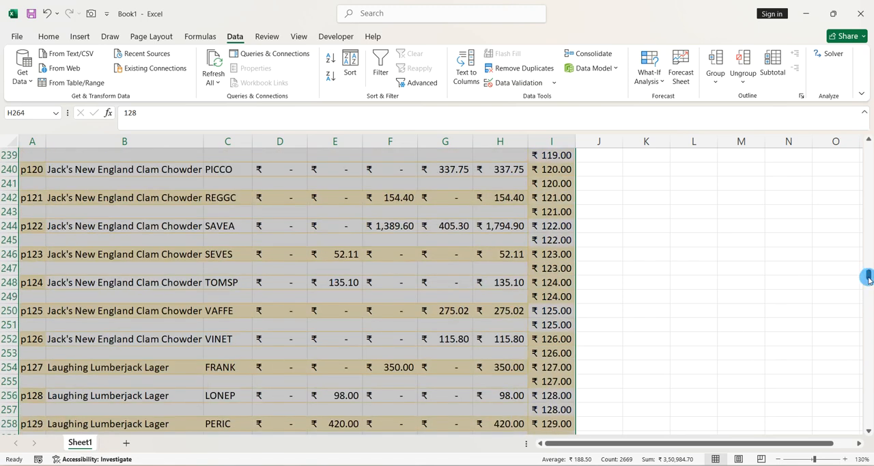
pyautogui.moveTo(865, 274); pyautogui.dragTo(870, 150)
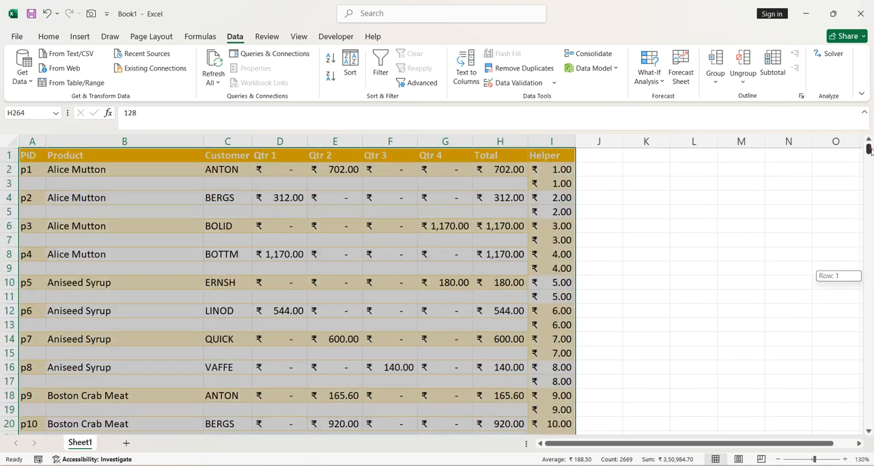
pyautogui.click(552, 142)
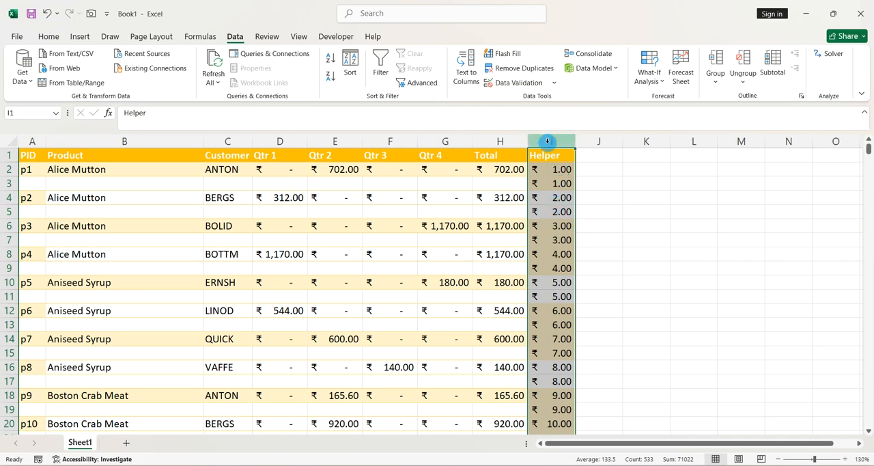
pyautogui.click(553, 191)
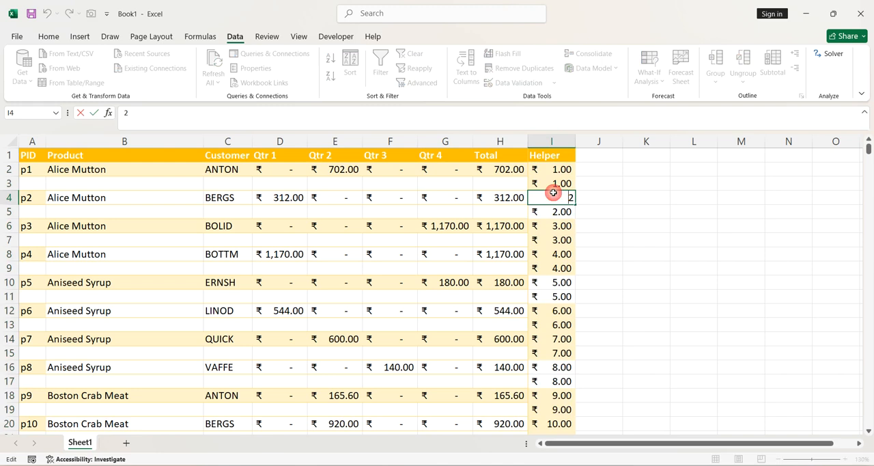
pyautogui.click(550, 141)
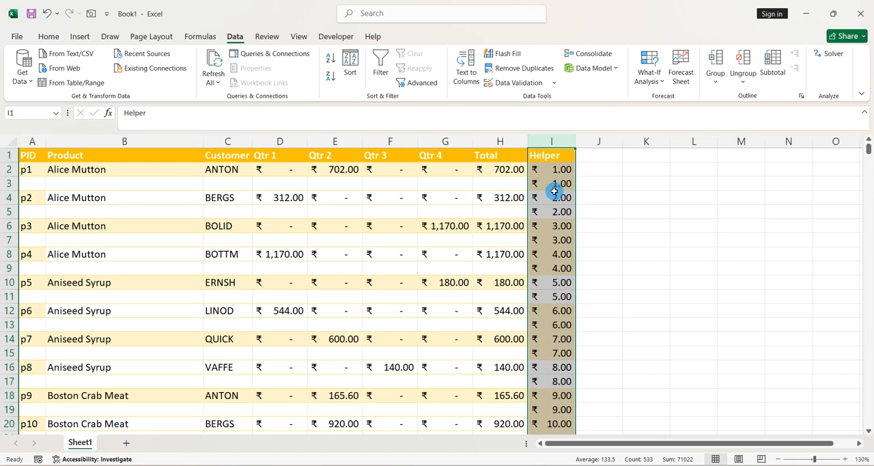
pyautogui.press('Delete')
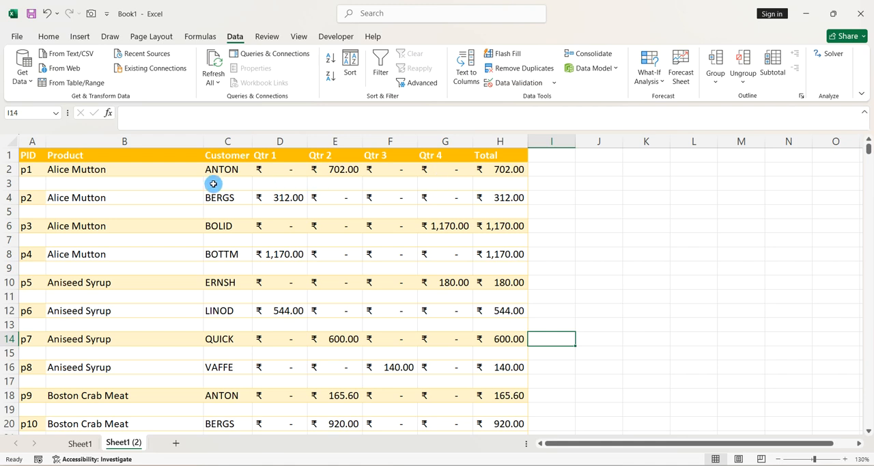
# - Try deleting the blank rows beneath records p1, p2 and p3 one at a time
pyautogui.click(7, 183)
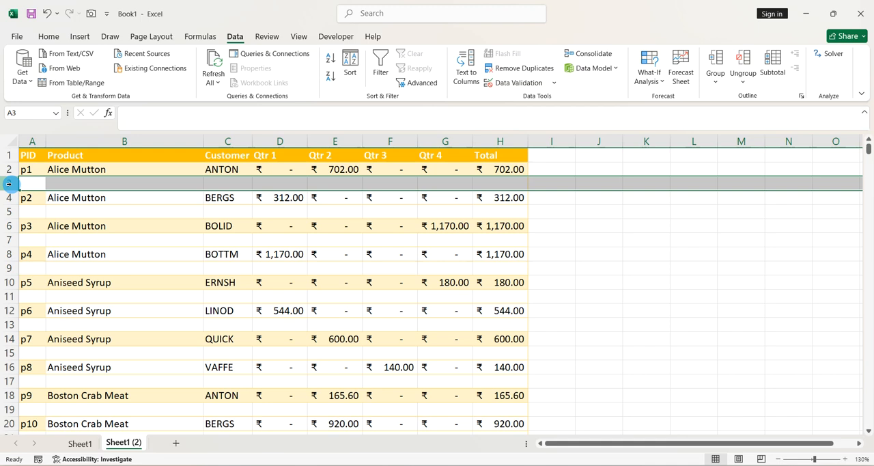
pyautogui.hotkey('ctrl', '-')
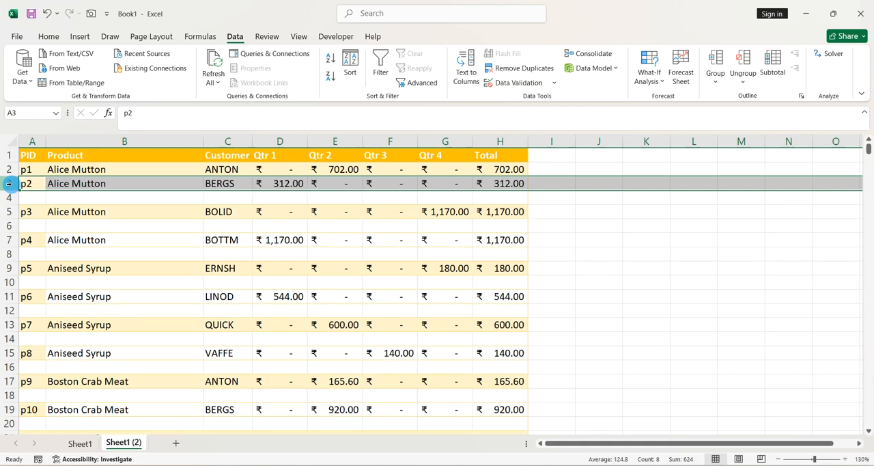
pyautogui.click(12, 200)
pyautogui.hotkey('ctrl', '-')
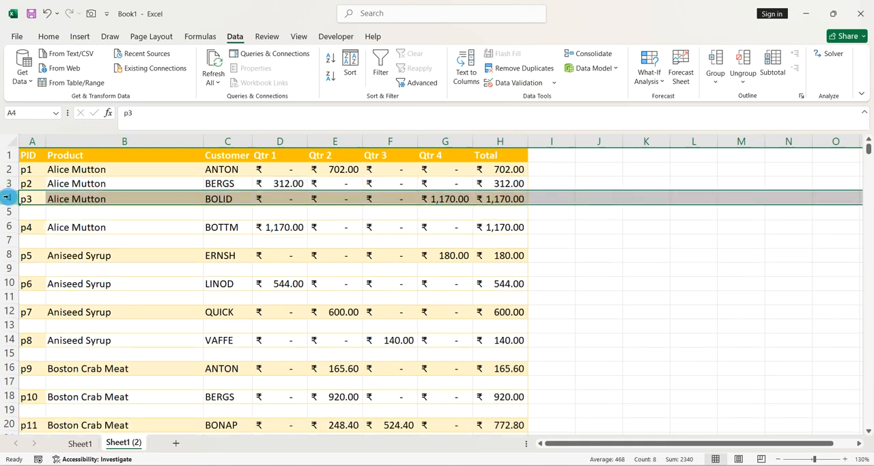
pyautogui.click(5, 211)
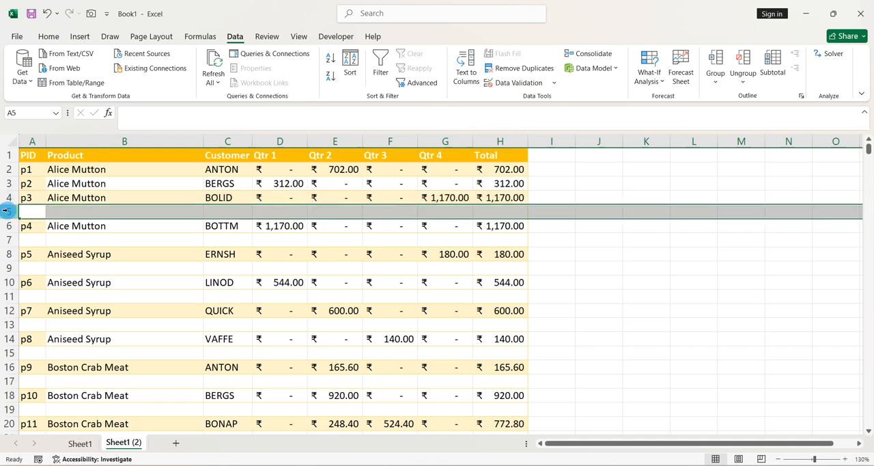
pyautogui.hotkey('ctrl', '-')
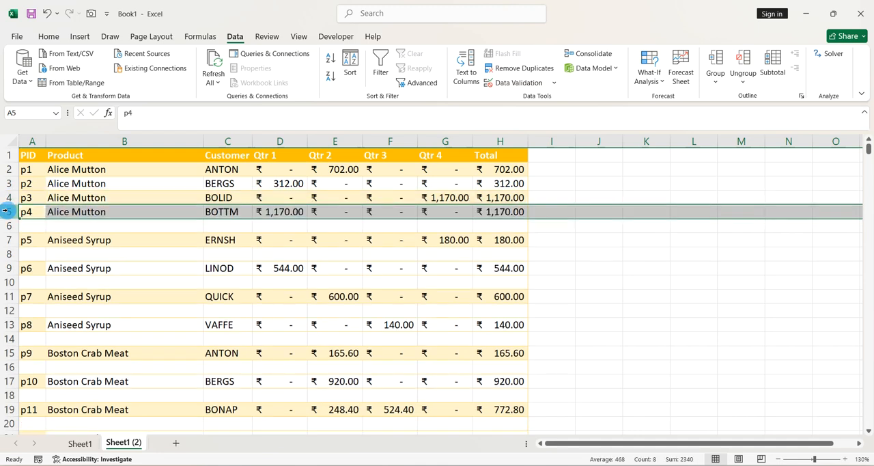
# - Undo the three blank-row deletions
pyautogui.hotkey('ctrl', 'z')
pyautogui.hotkey('ctrl', 'z')
pyautogui.hotkey('ctrl', 'z')
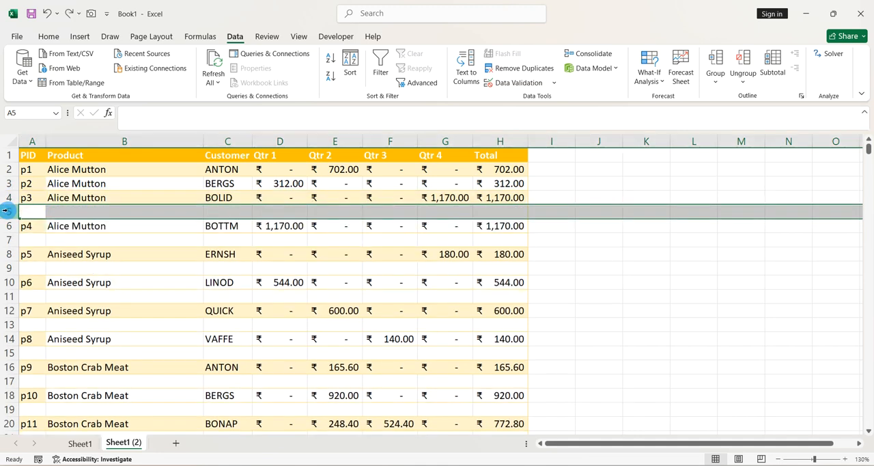
pyautogui.click(191, 238)
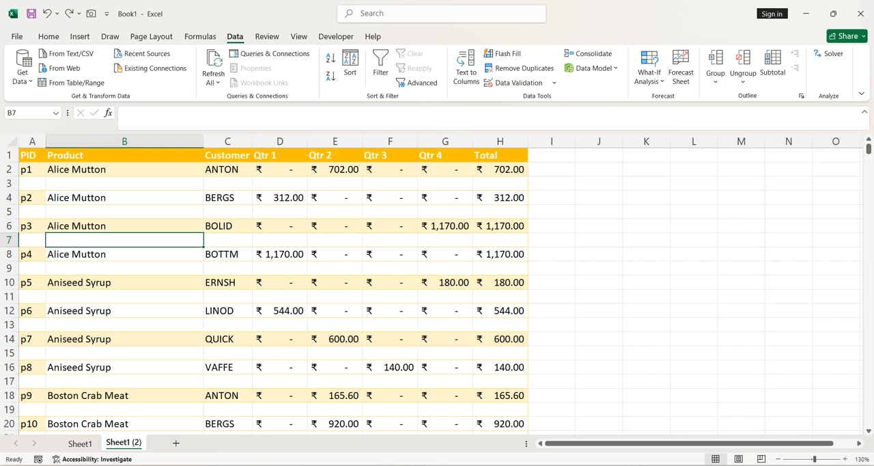
pyautogui.click(258, 353)
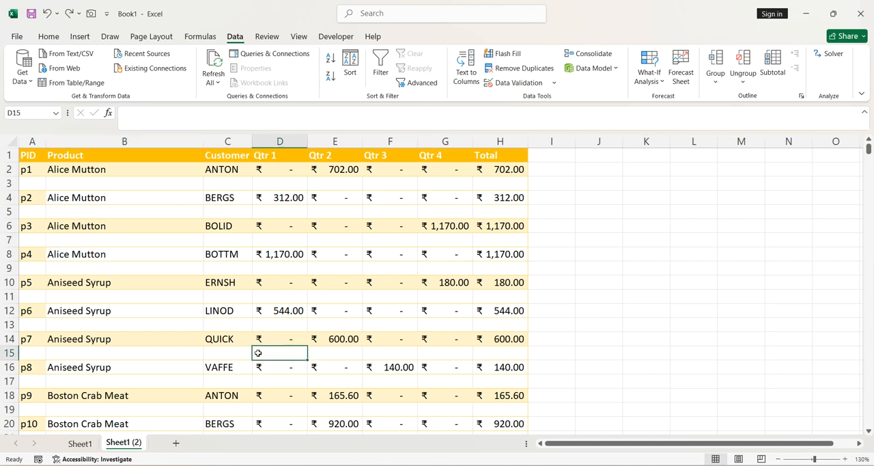
pyautogui.click(342, 300)
pyautogui.click(341, 301)
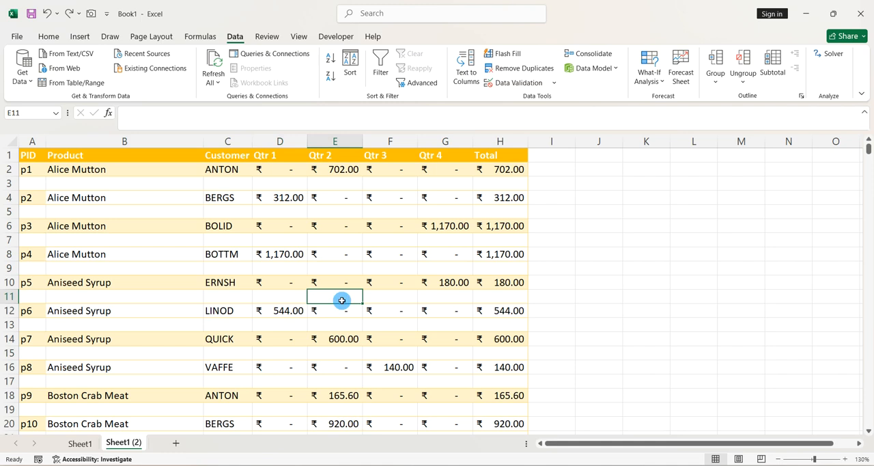
# - Add the column header "Helper" in cell I1 of Sheet1 (2), beside the Total column
pyautogui.click(541, 160)
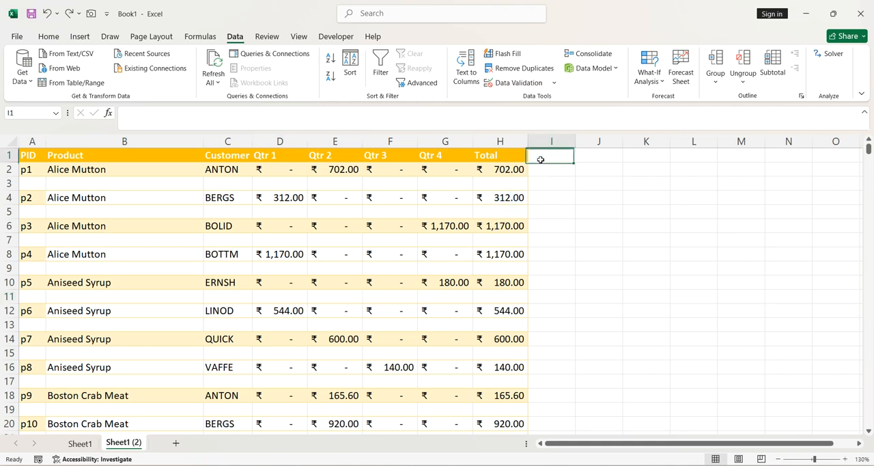
pyautogui.click(577, 183)
pyautogui.write('Helper')
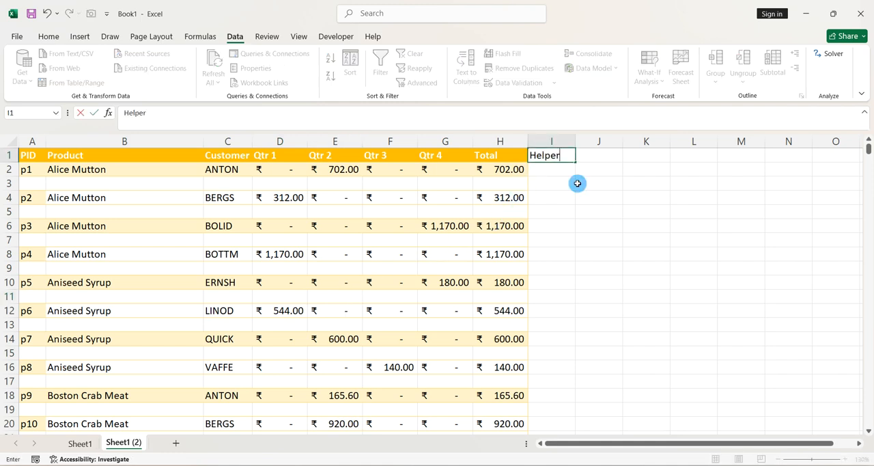
pyautogui.press('Return')
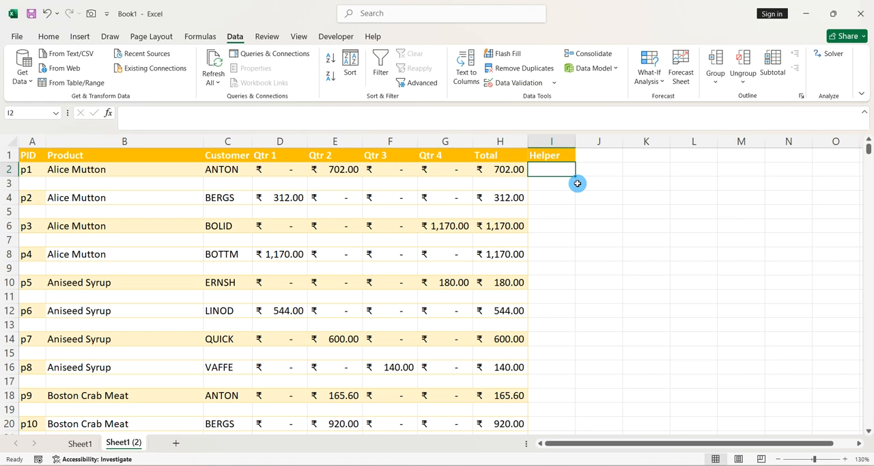
# - Enter the formula =COUNTA(A2:H2) in cell I2 to count the filled cells of the first record
pyautogui.write('=')
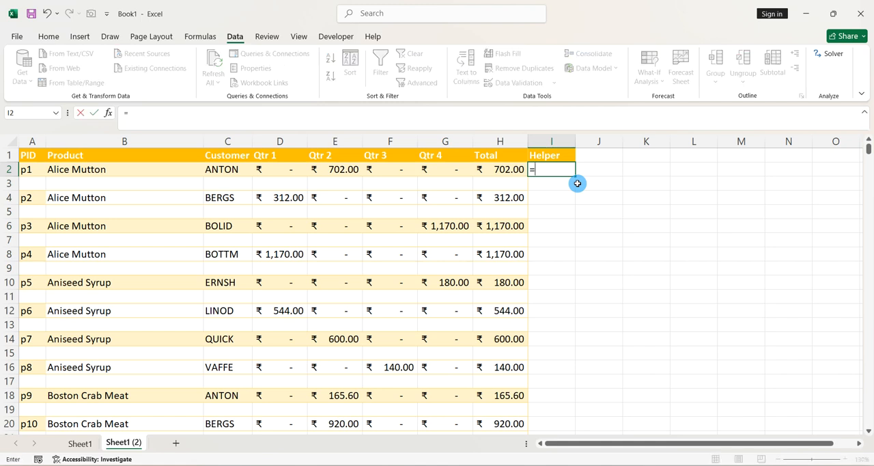
pyautogui.write('counta(')
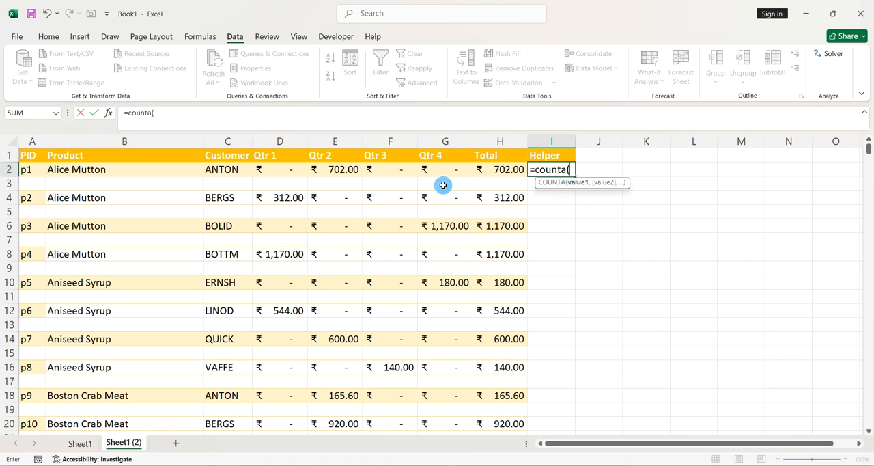
pyautogui.click(43, 169)
pyautogui.moveTo(43, 169); pyautogui.dragTo(479, 170)
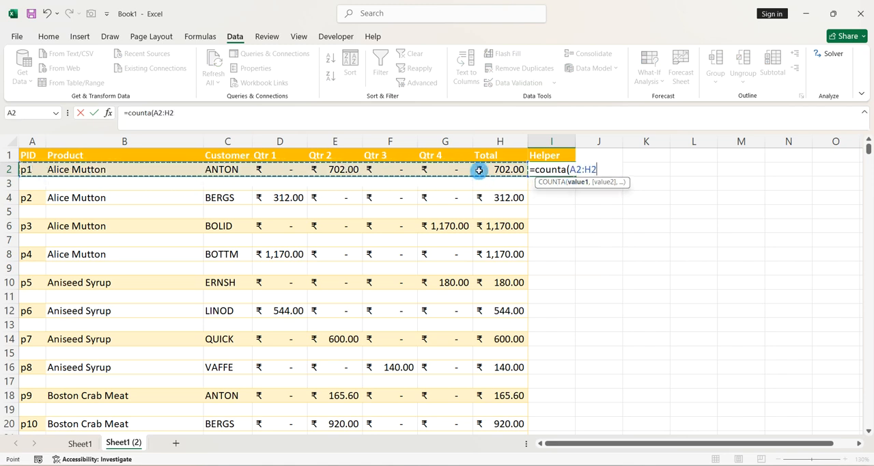
pyautogui.write(')')
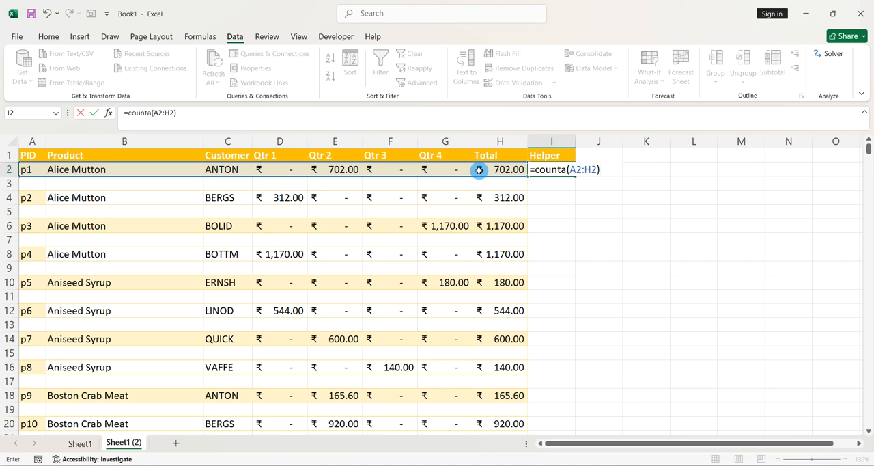
pyautogui.press('Return')
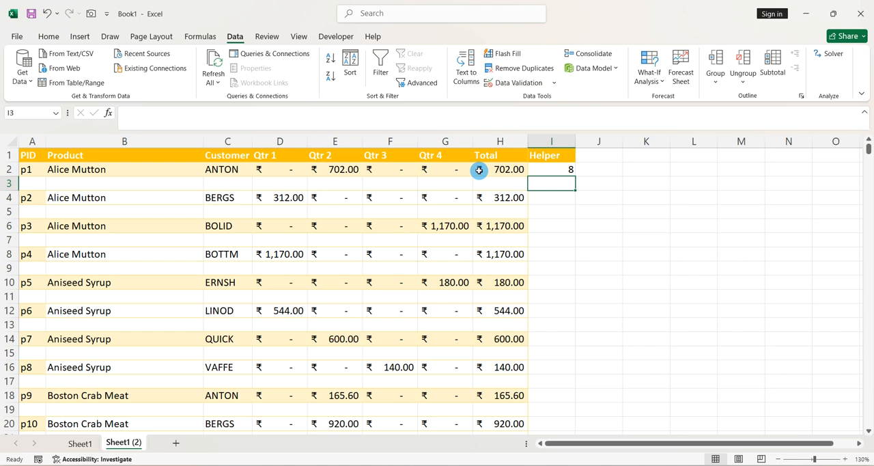
# - Fill the COUNTA formula from I2 down the Helper column to the last record in row 532
pyautogui.click(556, 169)
pyautogui.moveTo(503, 171); pyautogui.dragTo(35, 172)
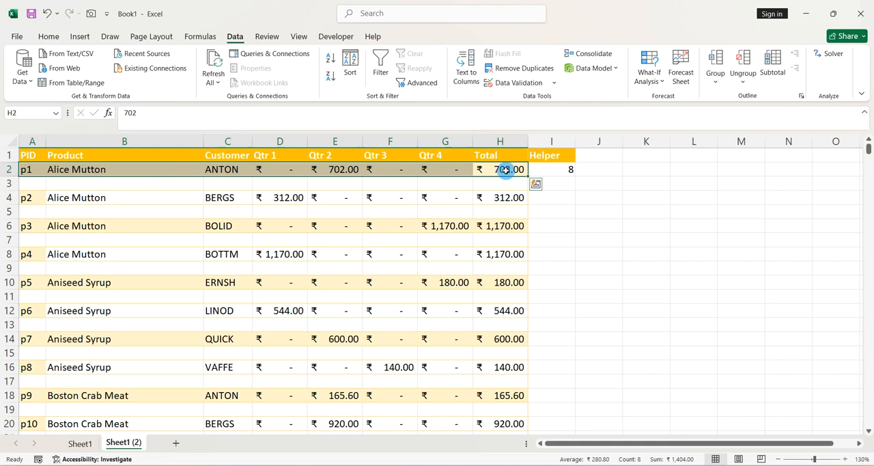
pyautogui.doubleClick(536, 170)
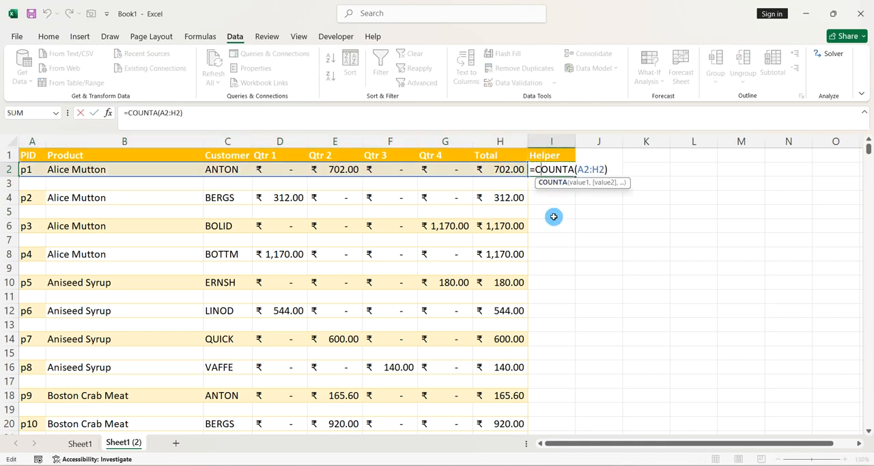
pyautogui.hotkey('ctrl', 'Return')
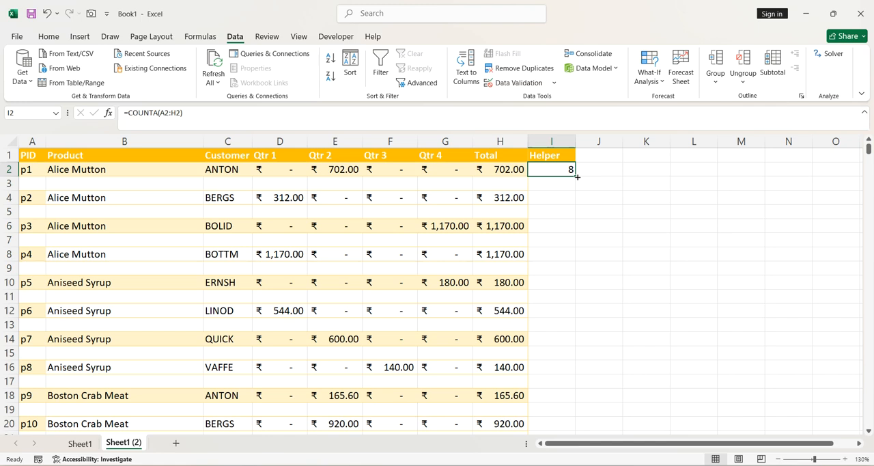
pyautogui.moveTo(577, 178); pyautogui.dragTo(577, 189)
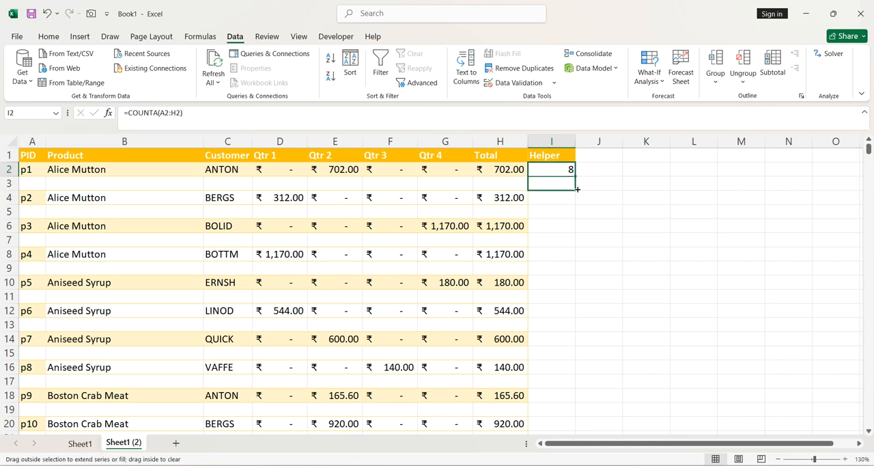
pyautogui.moveTo(577, 189); pyautogui.dragTo(577, 190)
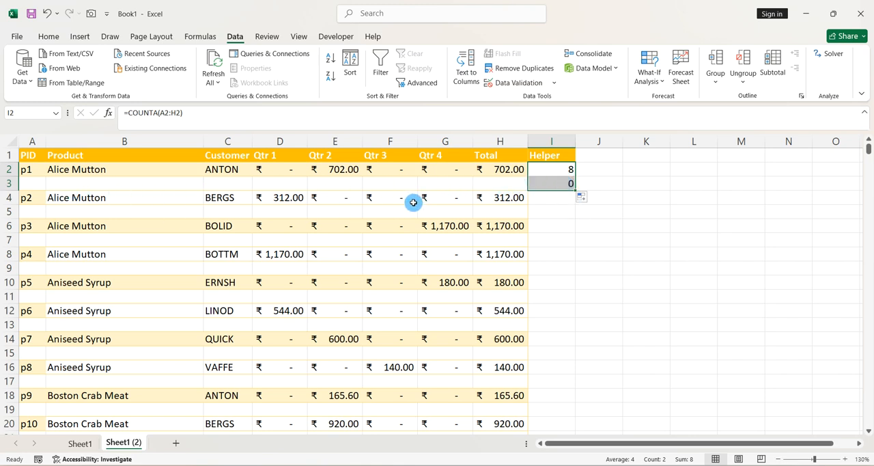
pyautogui.moveTo(577, 190); pyautogui.dragTo(556, 389)
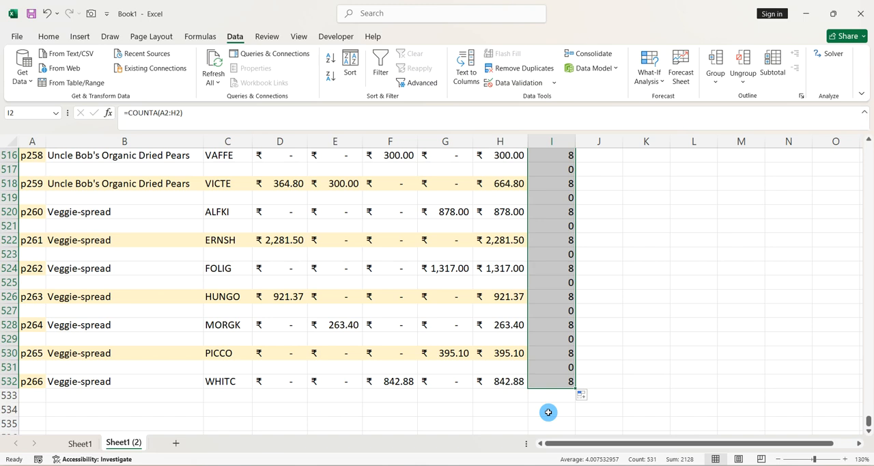
# - Turn on filtering for the whole sales table, including the Helper column
pyautogui.click(542, 324)
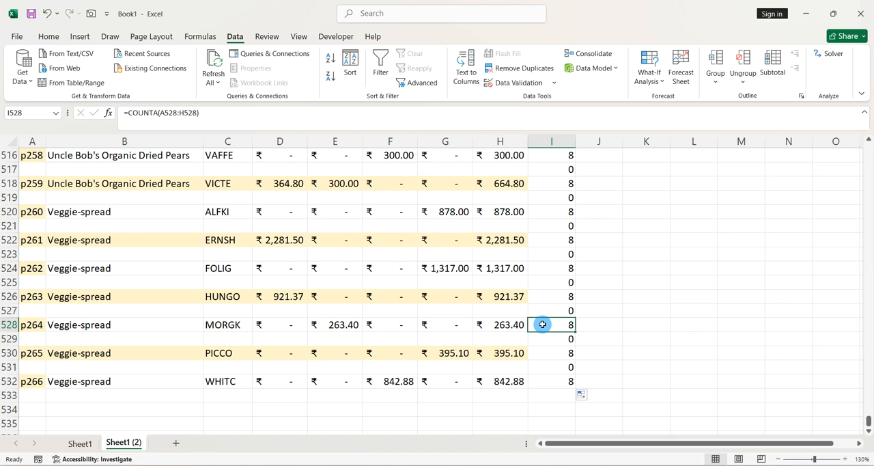
pyautogui.hotkey('ctrl', 'a')
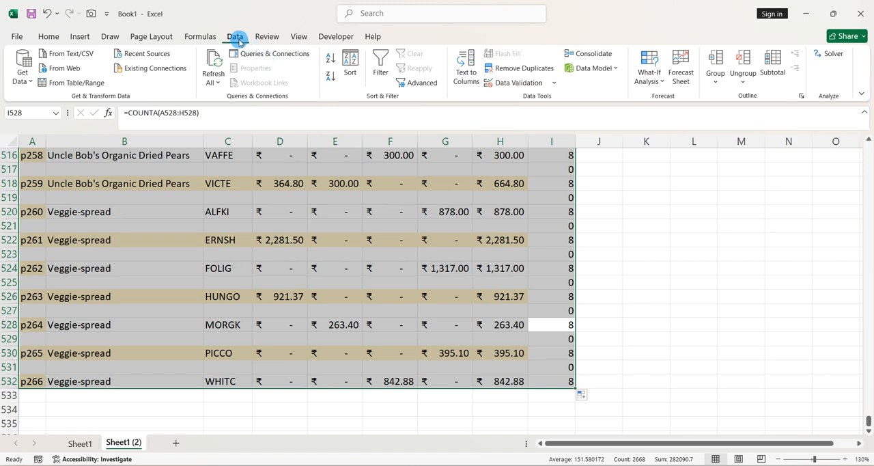
pyautogui.click(380, 66)
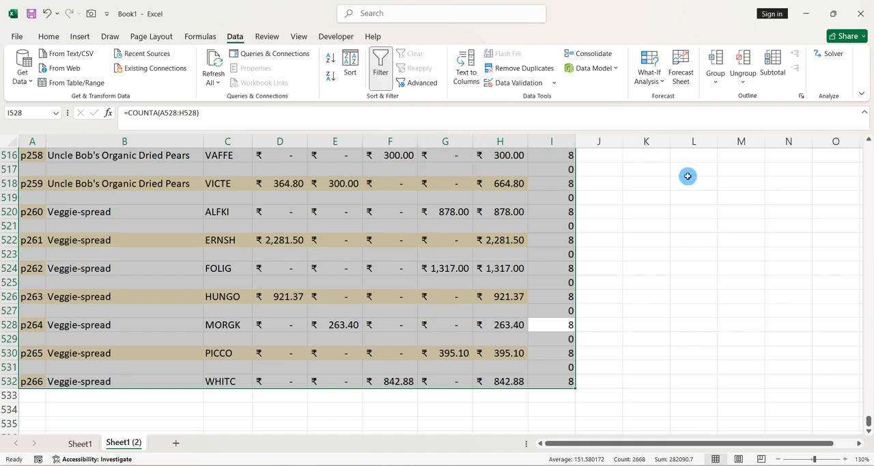
# - Filter the Helper column to show only rows with the value 0
pyautogui.moveTo(868, 422); pyautogui.dragTo(855, 142)
pyautogui.click(548, 200)
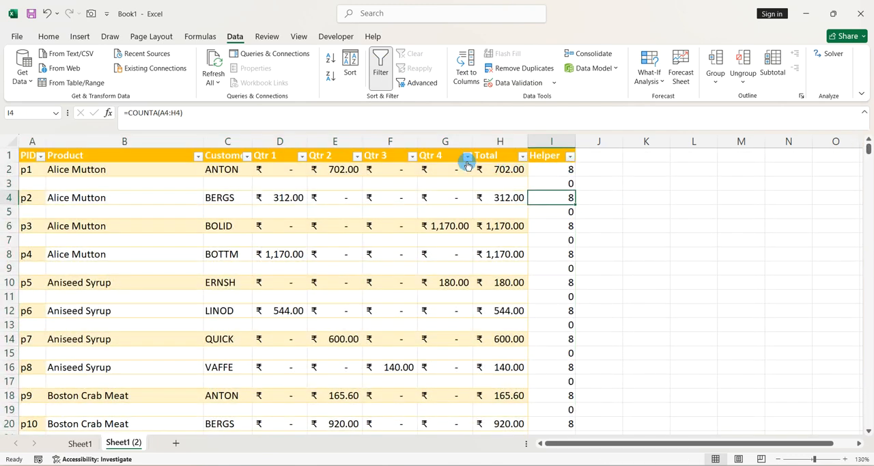
pyautogui.click(572, 159)
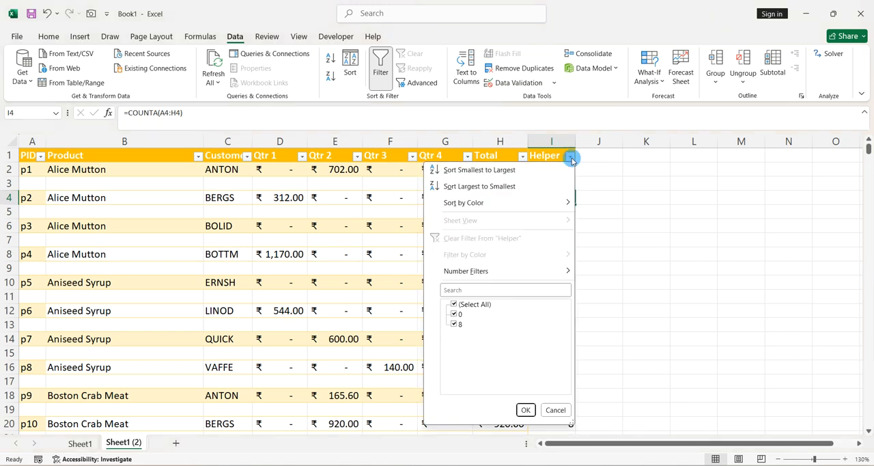
pyautogui.click(463, 304)
pyautogui.click(455, 315)
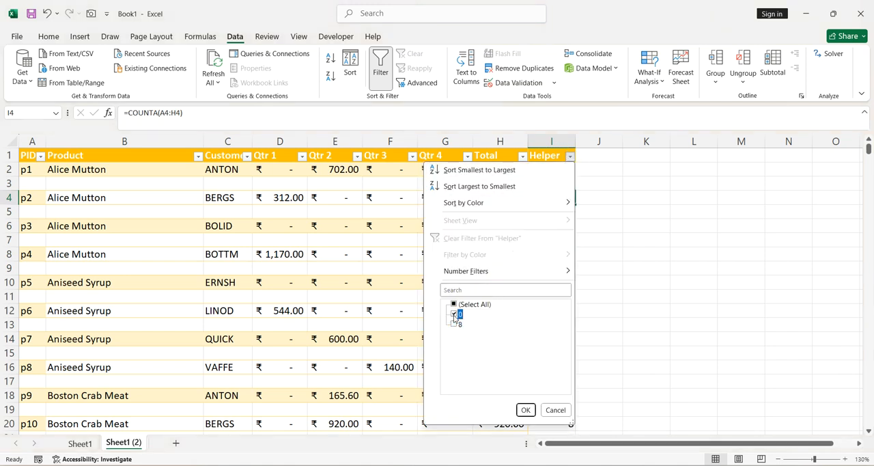
pyautogui.click(501, 341)
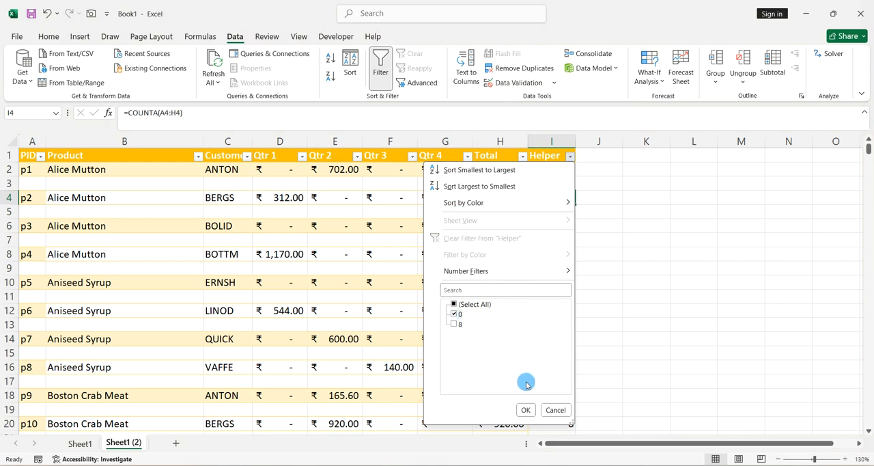
pyautogui.click(525, 409)
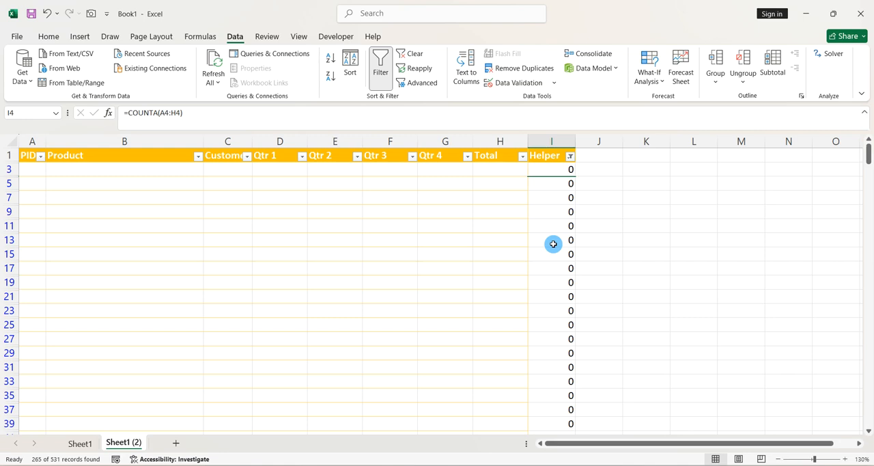
# - Delete all filtered blank rows, from row 3 to row 531, as entire sheet rows
pyautogui.hotkey('ctrl', 'shift', 'Down')
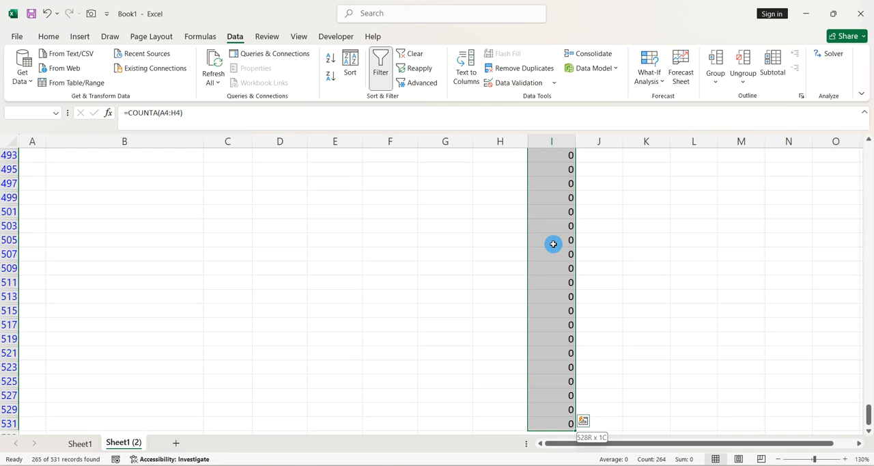
pyautogui.hotkey('ctrl', 'shift', 'Left')
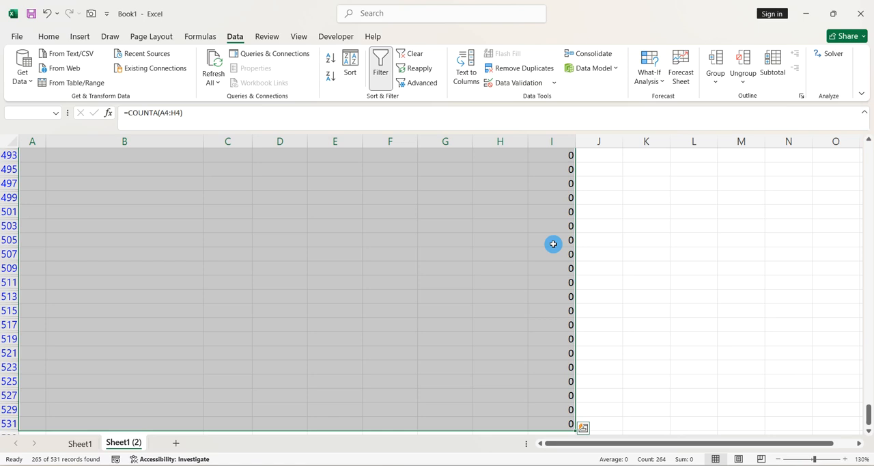
pyautogui.hotkey('ctrl', 'Up')
pyautogui.press('Down')
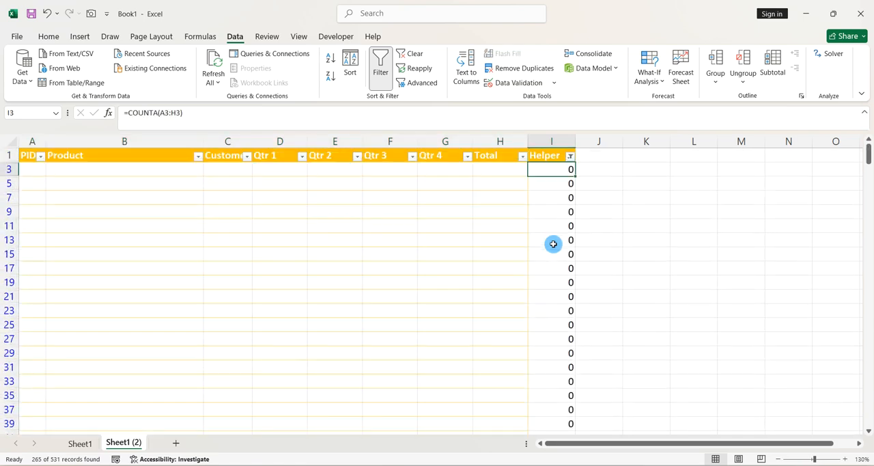
pyautogui.hotkey('ctrl', 'shift', 'Down')
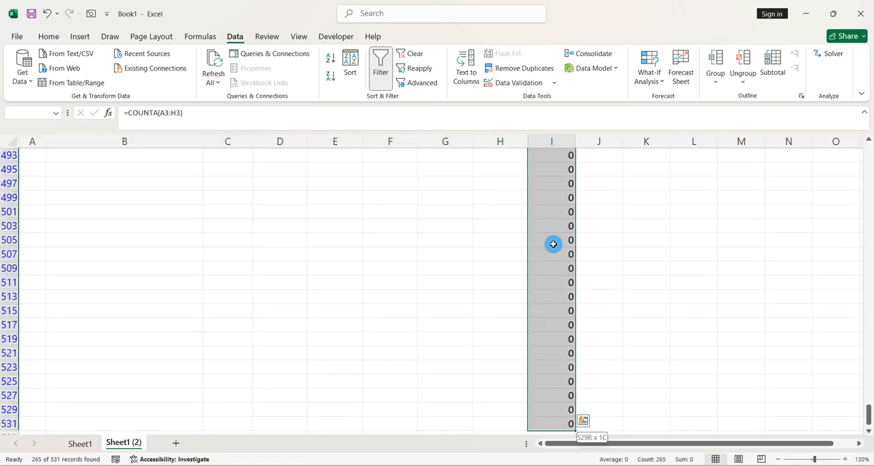
pyautogui.hotkey('ctrl', 'shift', 'Left')
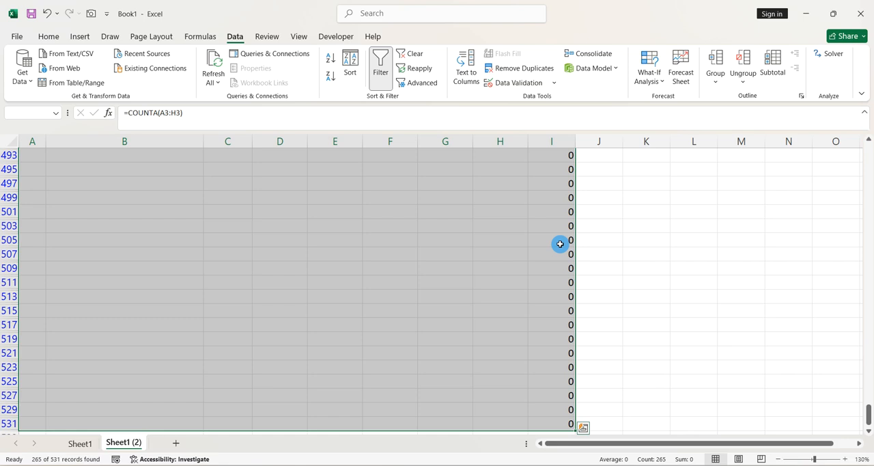
pyautogui.hotkey('ctrl', '-')
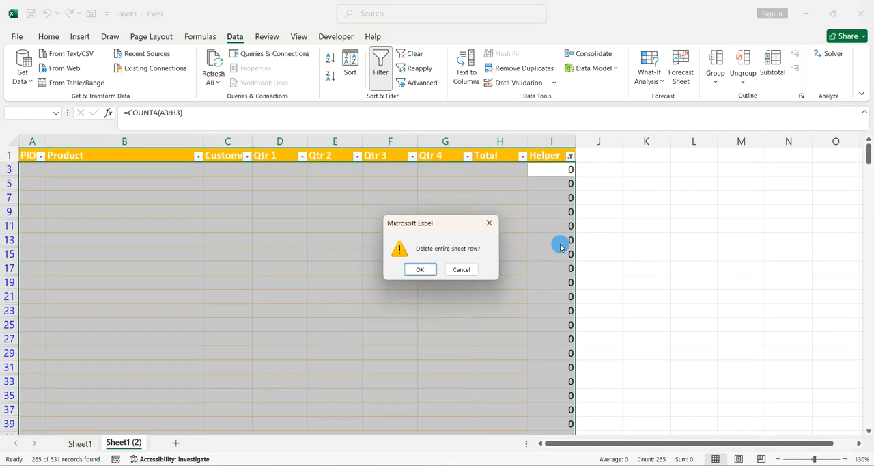
pyautogui.press('Return')
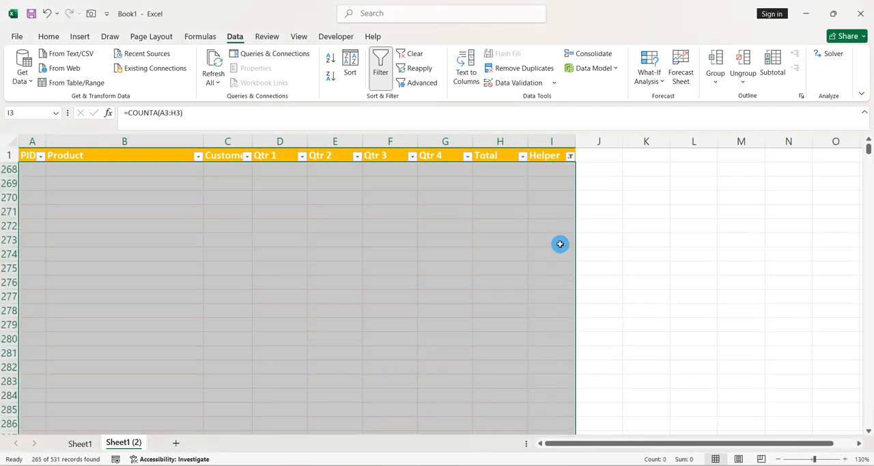
# - Delete the entire Helper column I beside the Total column
pyautogui.click(555, 157)
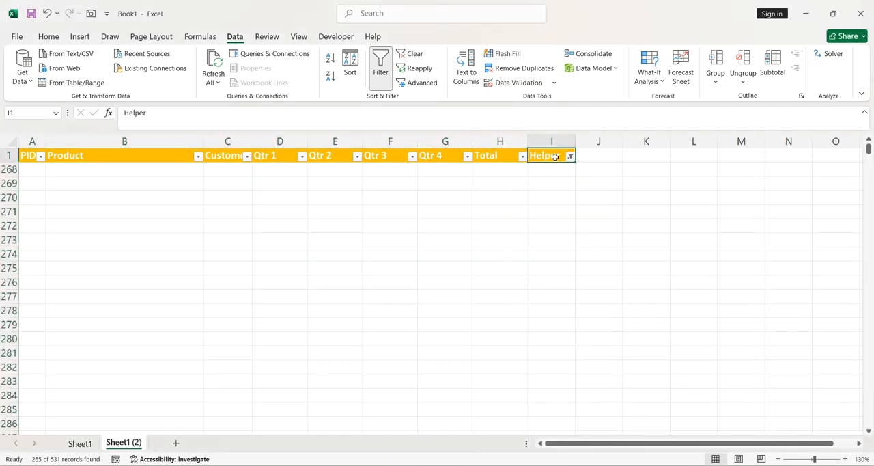
pyautogui.click(553, 143)
pyautogui.click(553, 142)
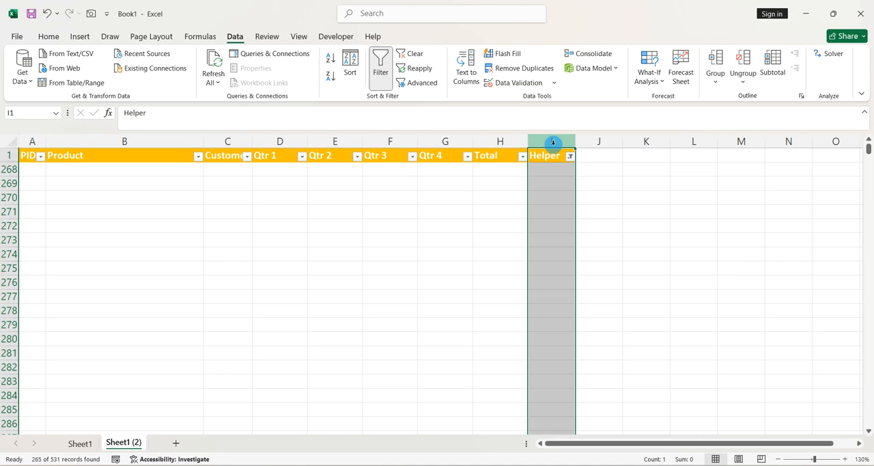
pyautogui.hotkey('ctrl', '-')
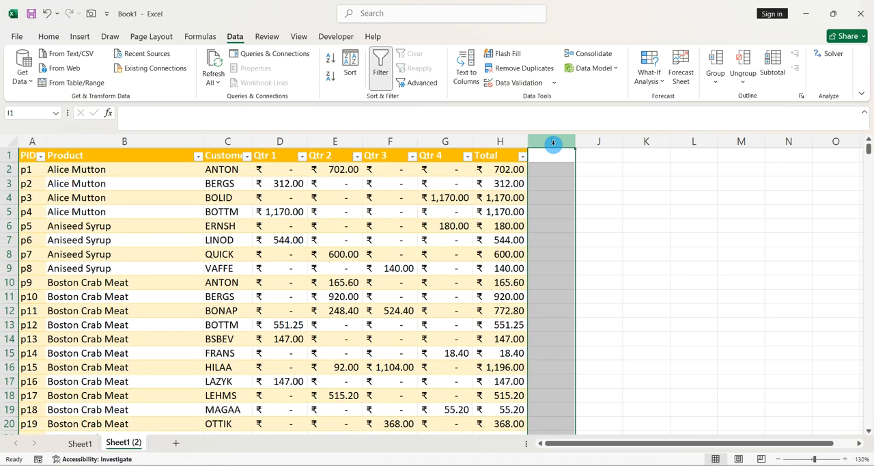
# - Turn off filtering on the cleaned sales table
pyautogui.click(479, 212)
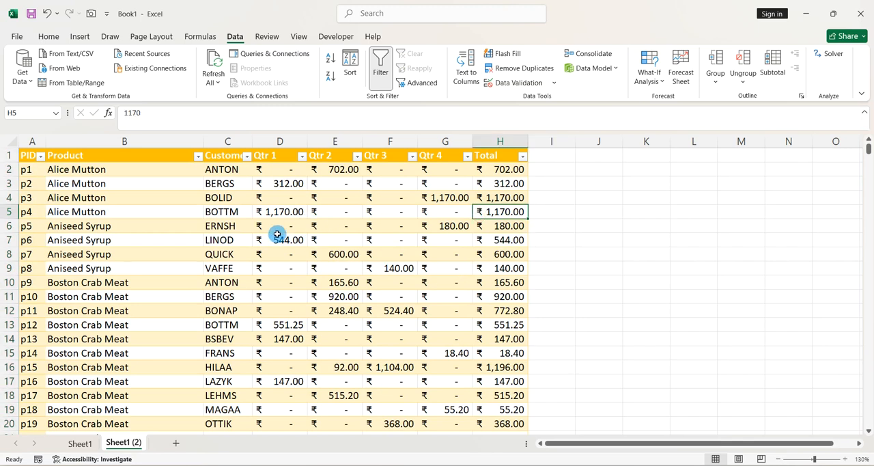
pyautogui.scroll(-2, 279, 234)
pyautogui.scroll(-6, 279, 234)
pyautogui.scroll(8, 279, 234)
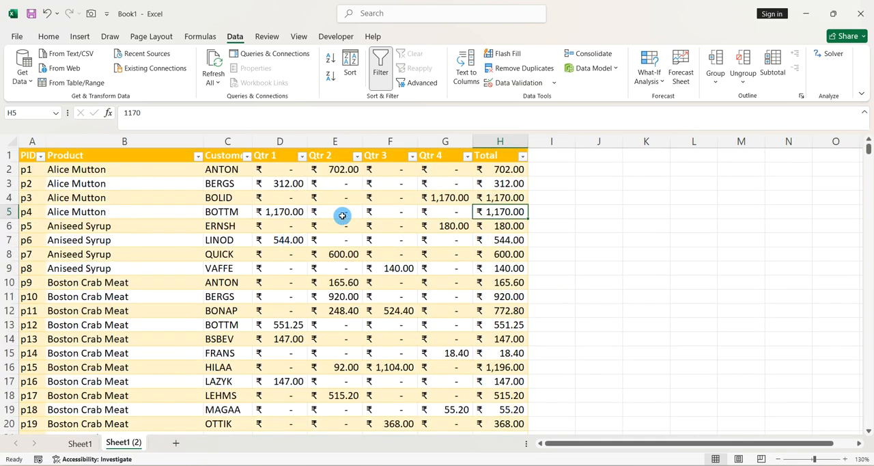
pyautogui.click(390, 180)
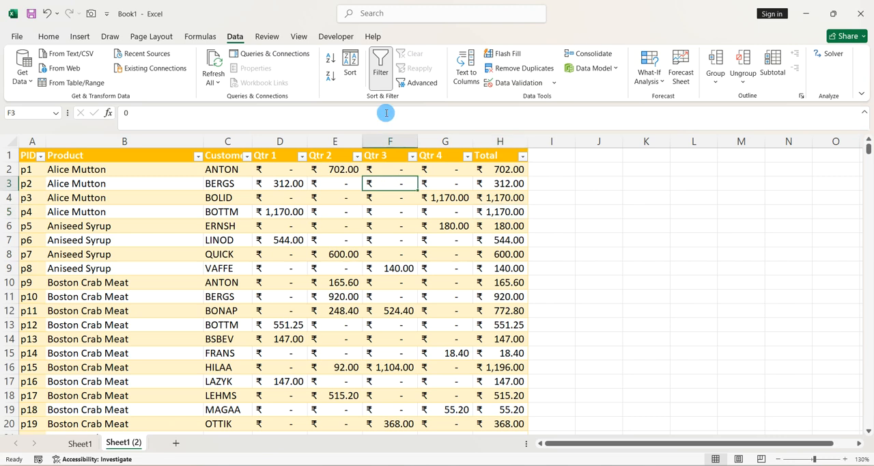
pyautogui.click(380, 66)
pyautogui.click(357, 254)
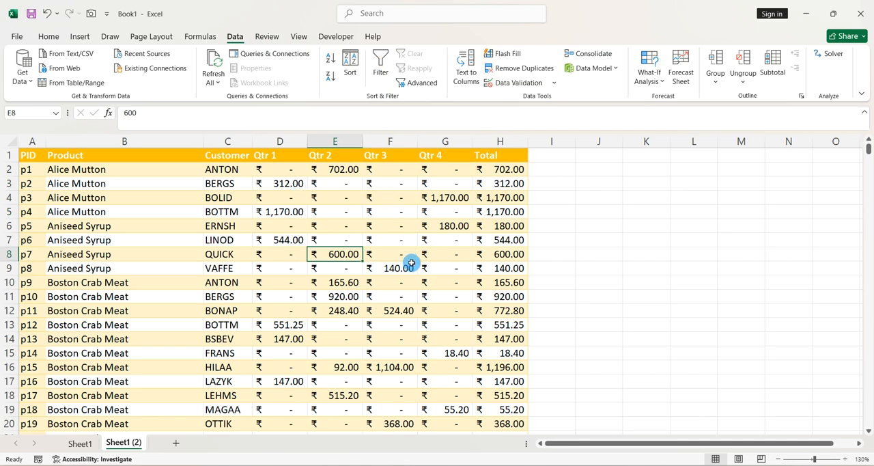
pyautogui.scroll(-4, 412, 270)
pyautogui.scroll(4, 413, 276)
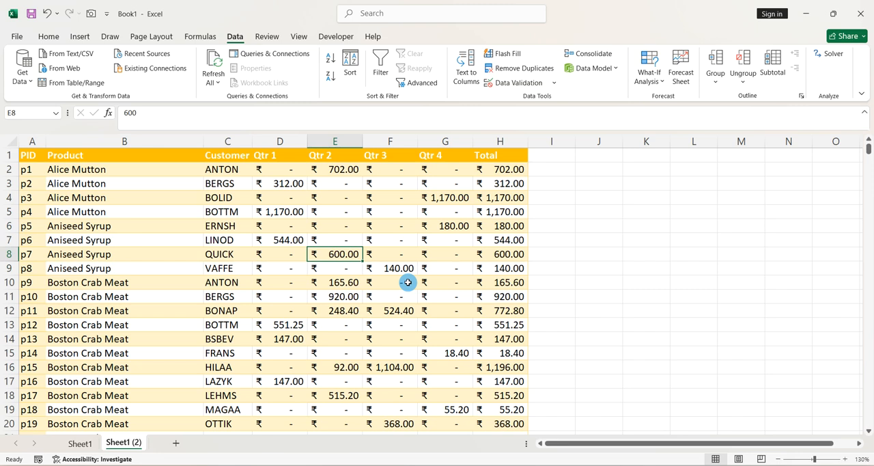
pyautogui.doubleClick(307, 281)
pyautogui.click(389, 242)
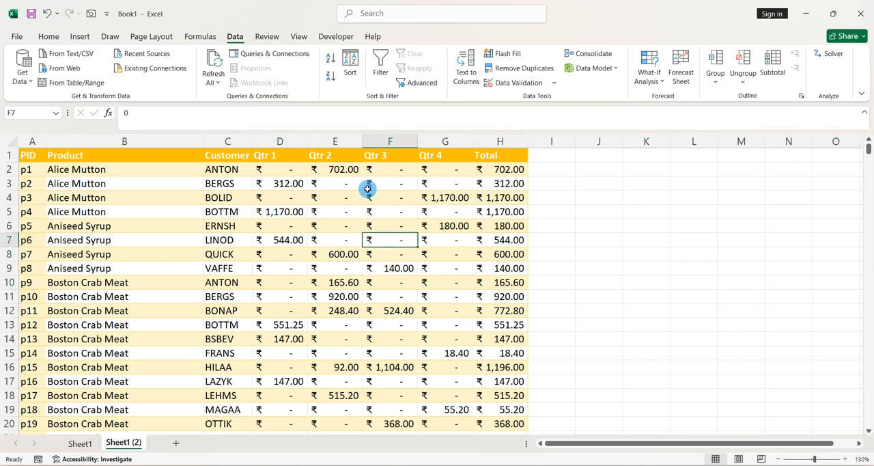
pyautogui.click(31, 13)
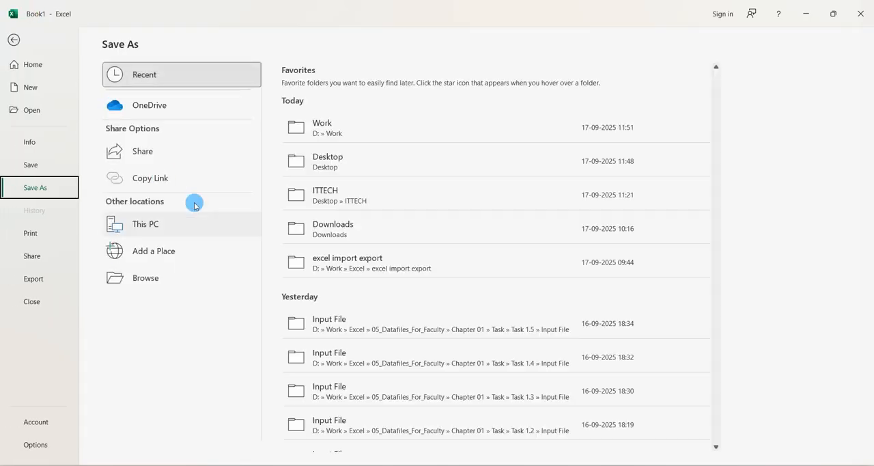
pyautogui.press('Escape')
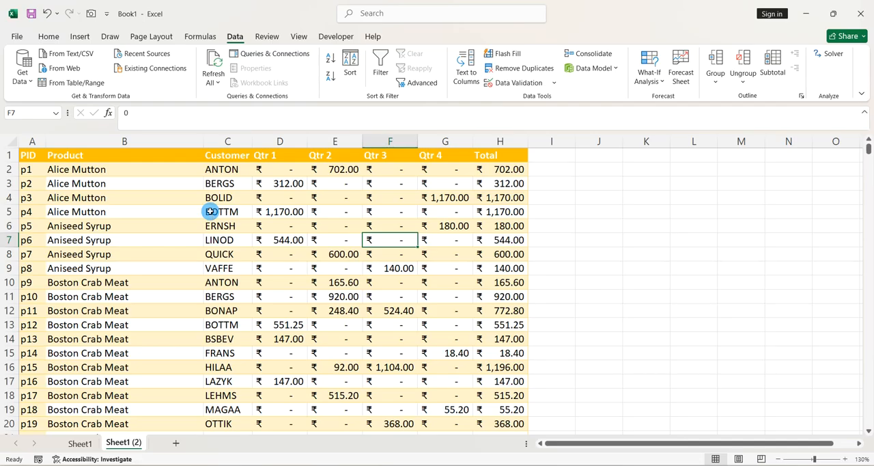